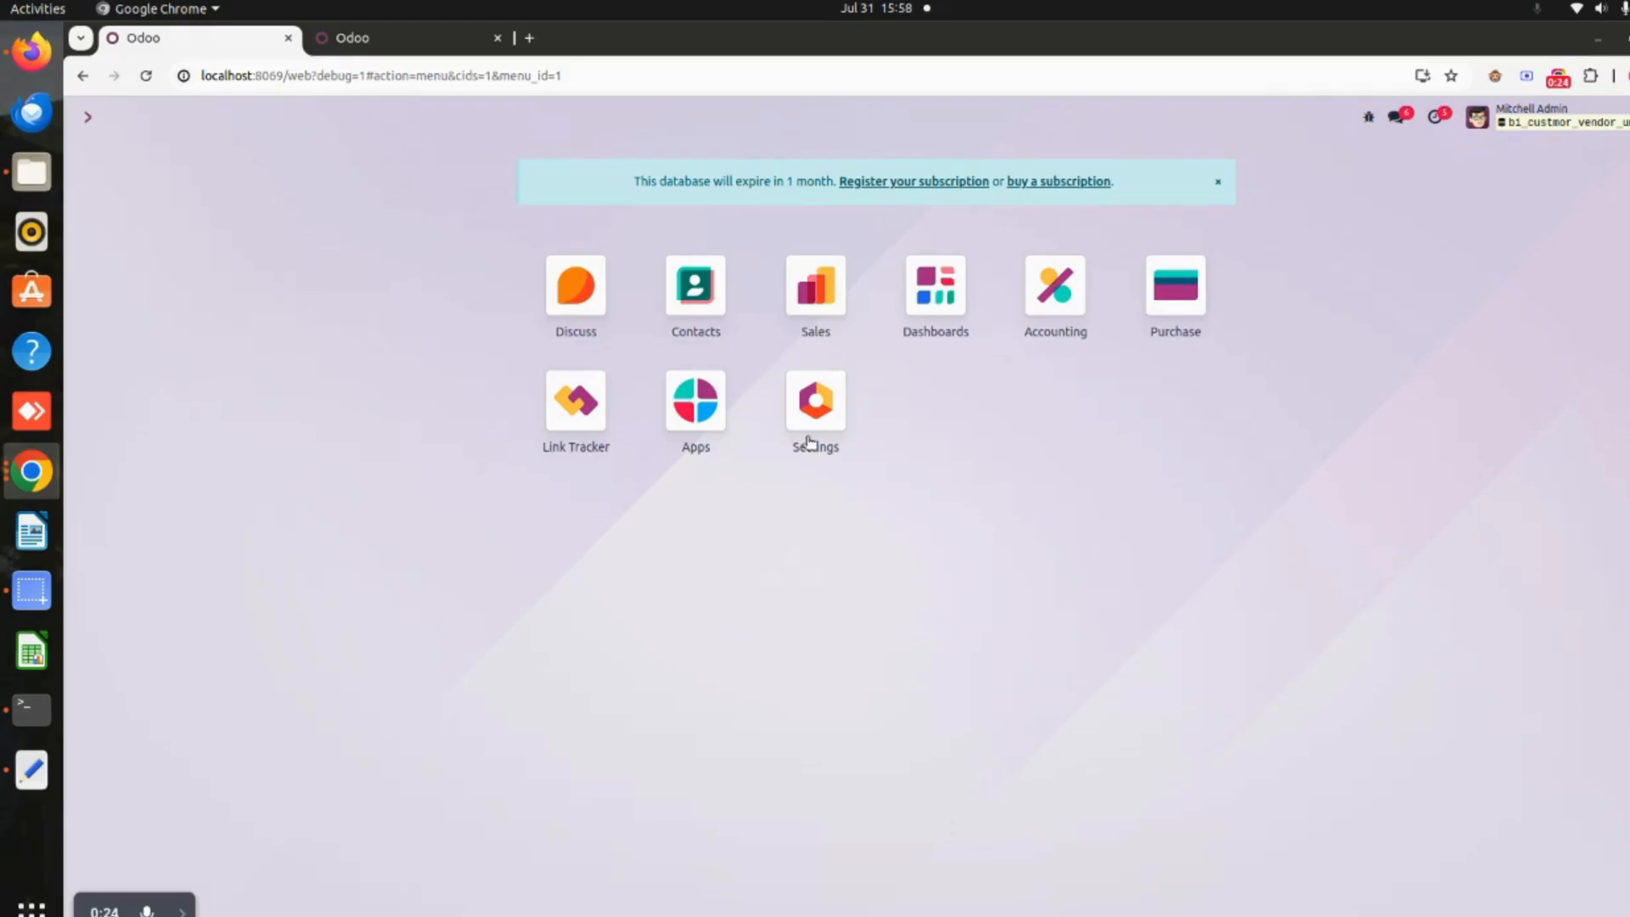
# Step: Save the general settings with customer prefix CUS and vendor prefix VEN, and generate the customer and vendor codes
pyautogui.click(821, 403)
pyautogui.scroll(-5, 614, 629)
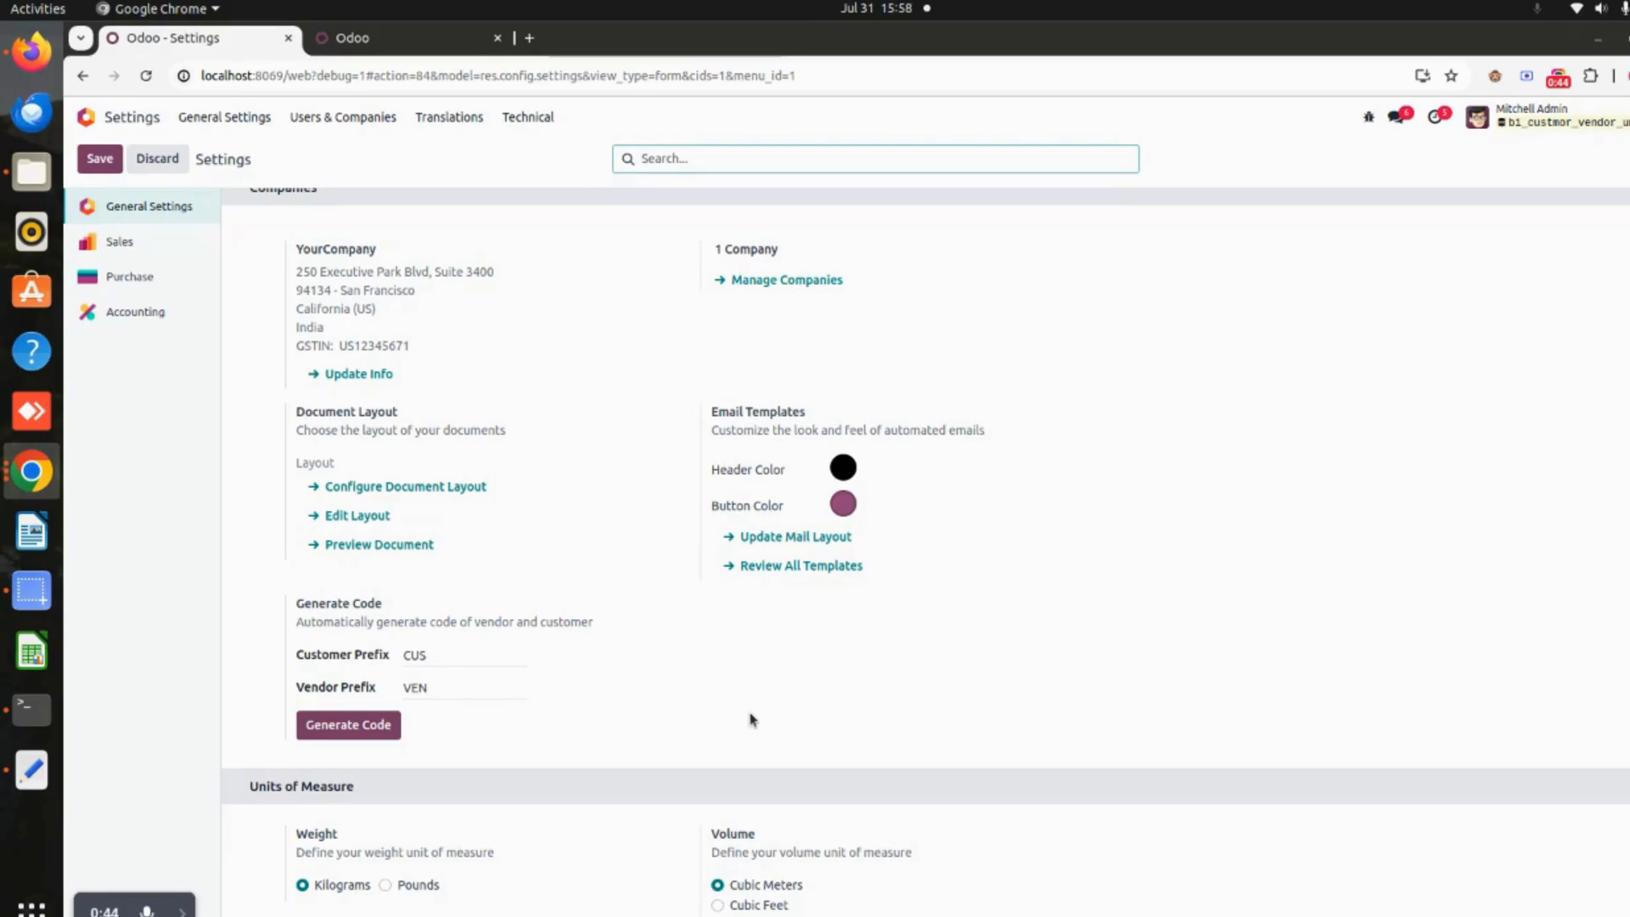
pyautogui.click(458, 652)
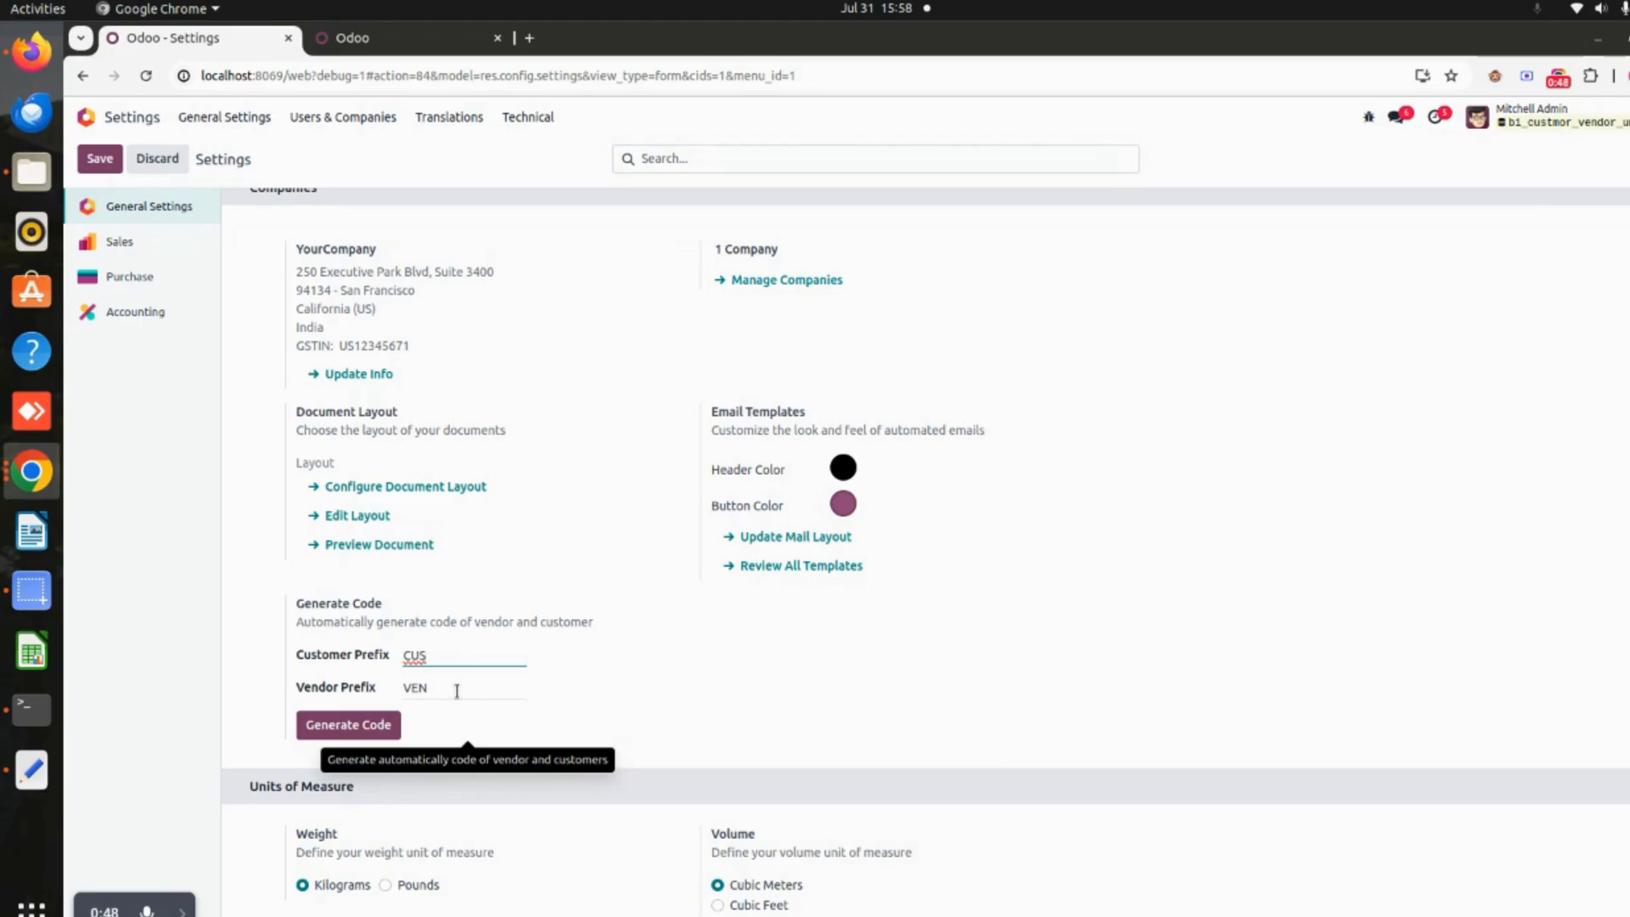
pyautogui.click(457, 691)
pyautogui.click(697, 691)
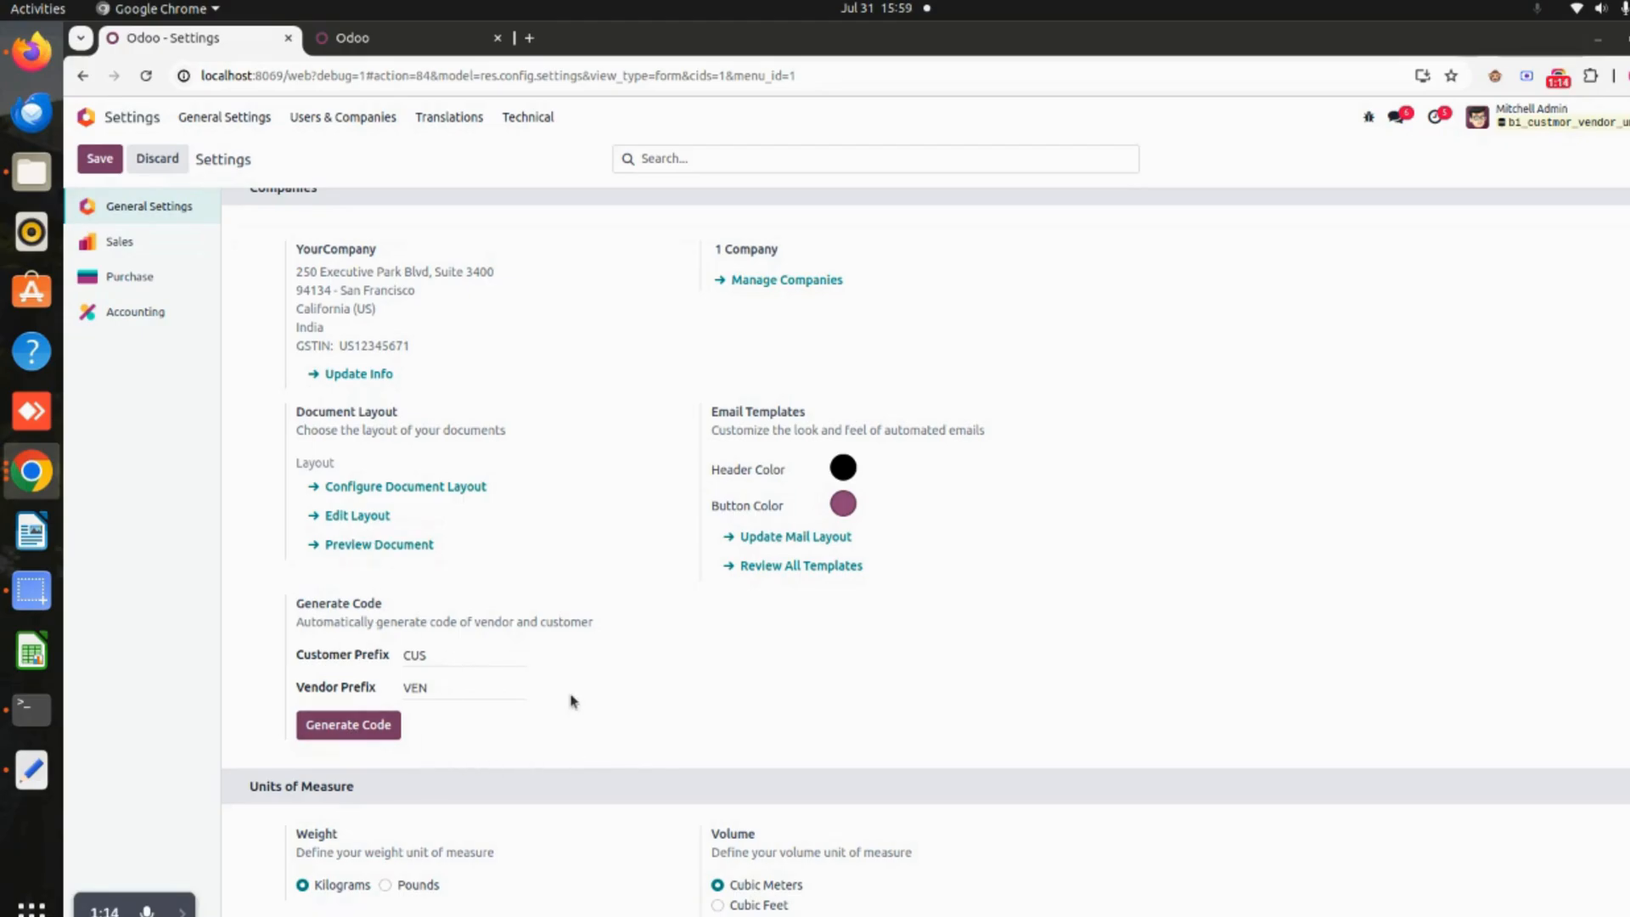
pyautogui.hotkey('alt', 's')
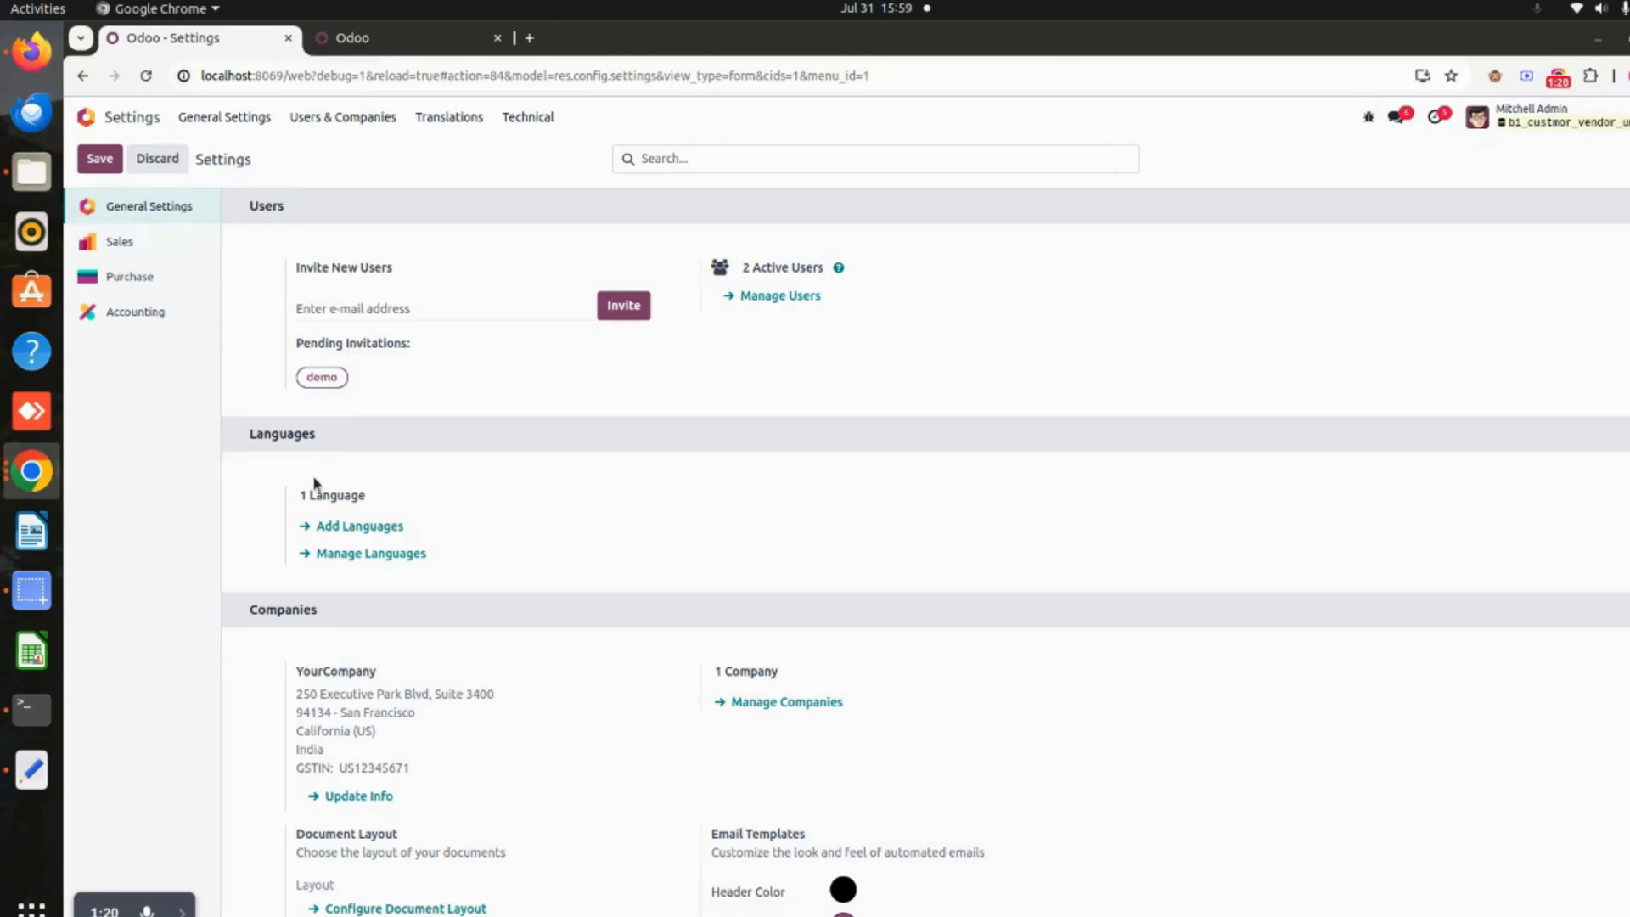
pyautogui.scroll(-5, 322, 492)
pyautogui.click(372, 617)
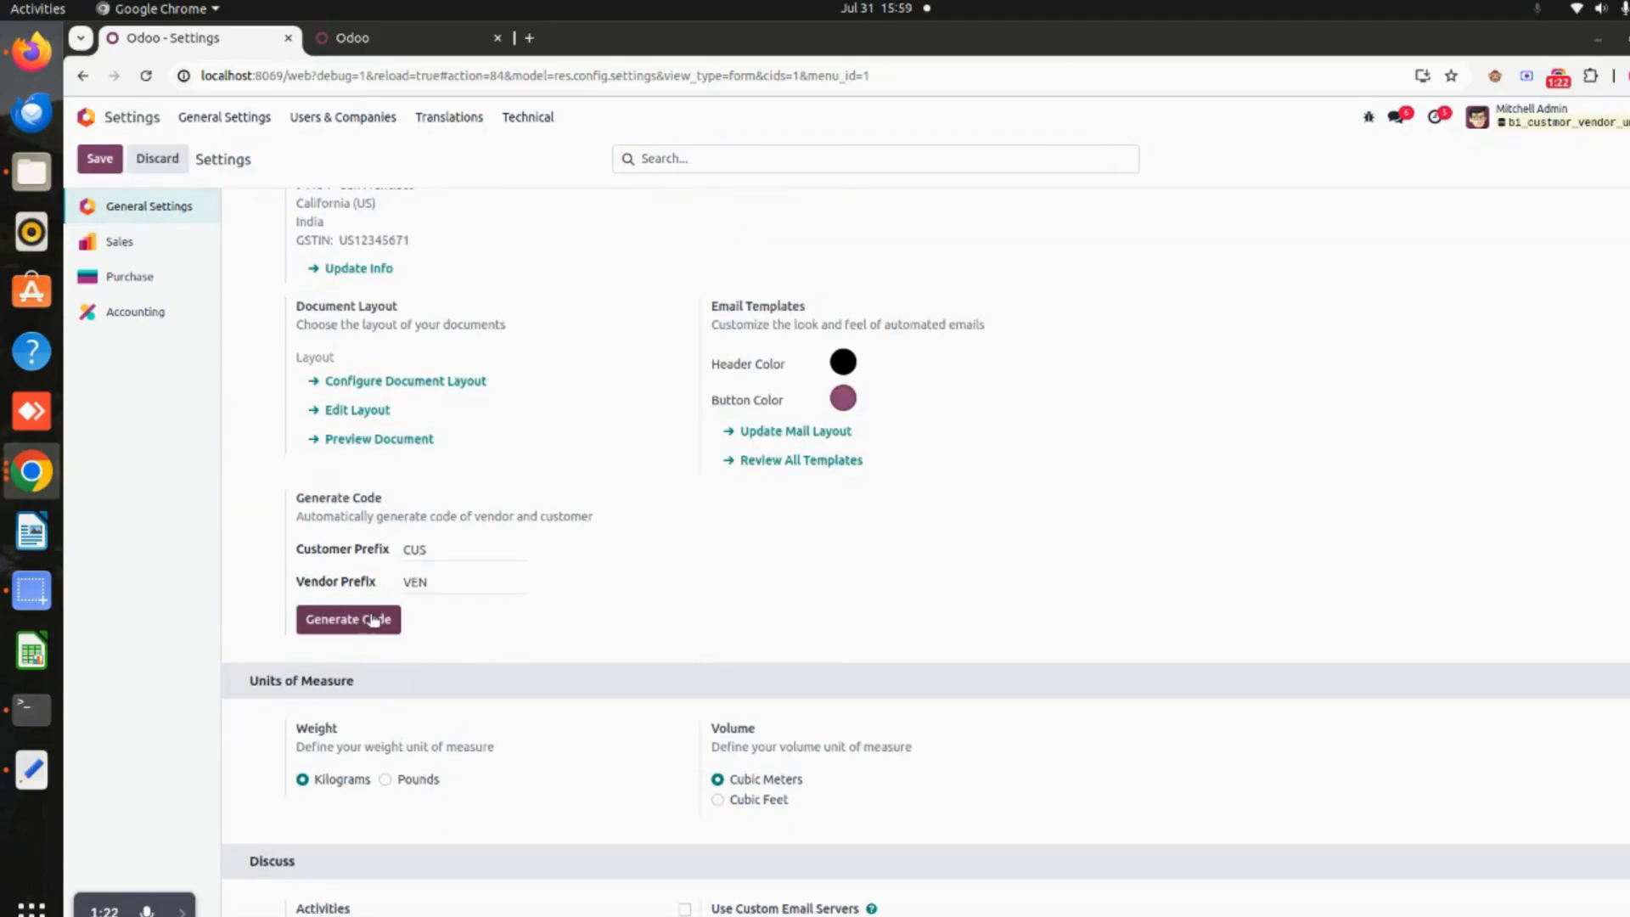
# Step: Show all contacts as a list and review their customer and vendor codes
pyautogui.click(86, 117)
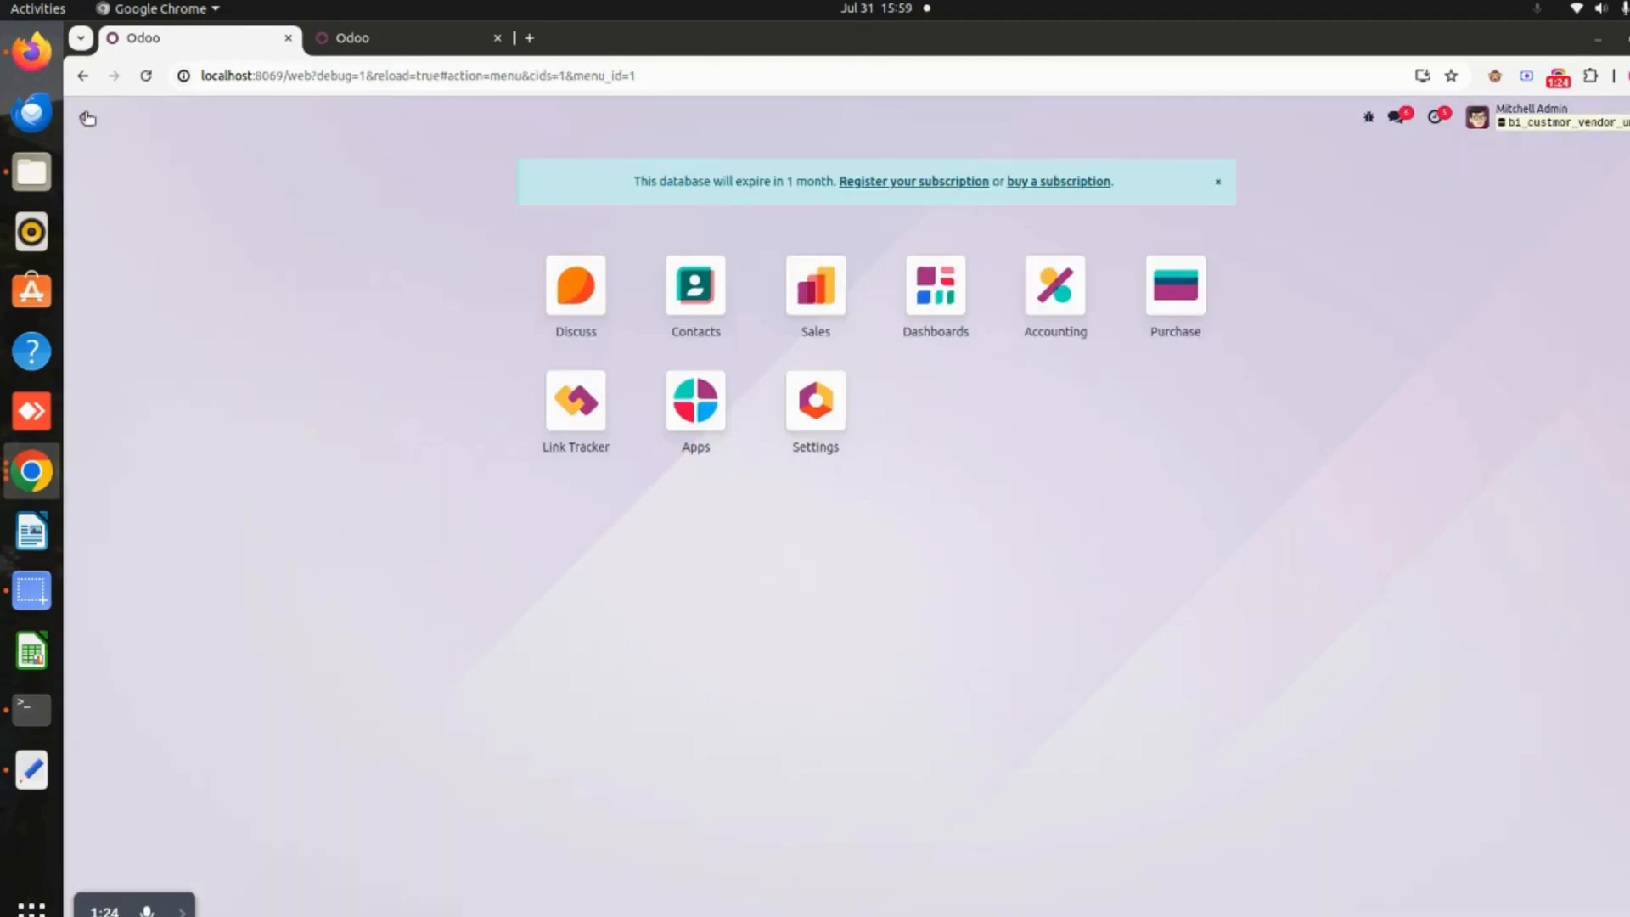
pyautogui.click(716, 291)
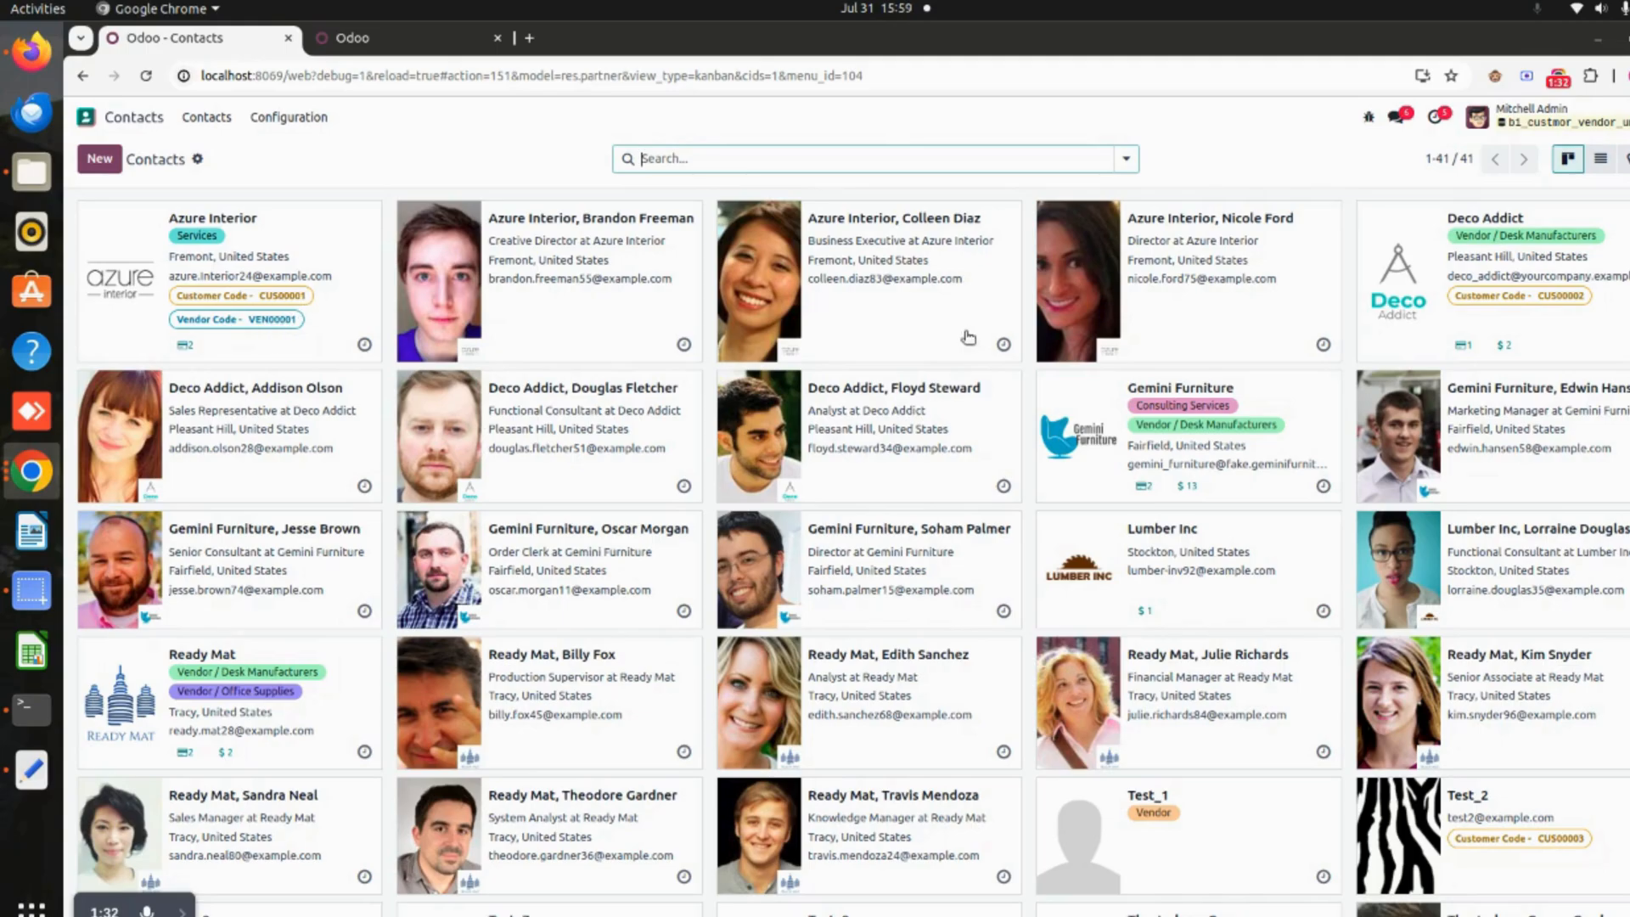
pyautogui.click(1601, 159)
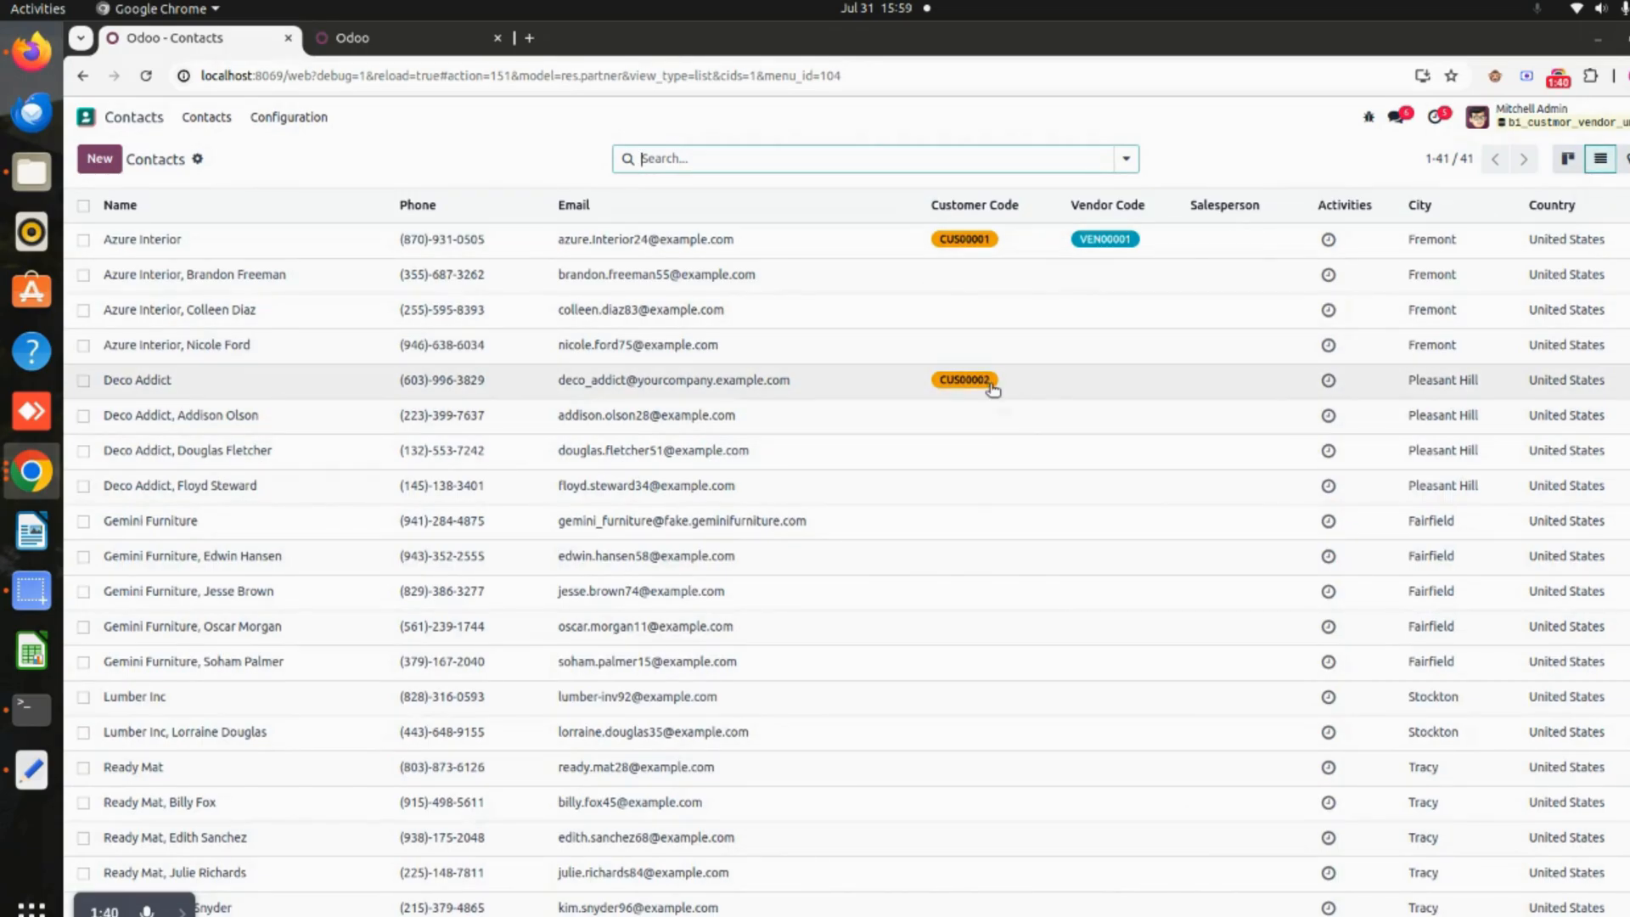
pyautogui.scroll(-10, 1000, 405)
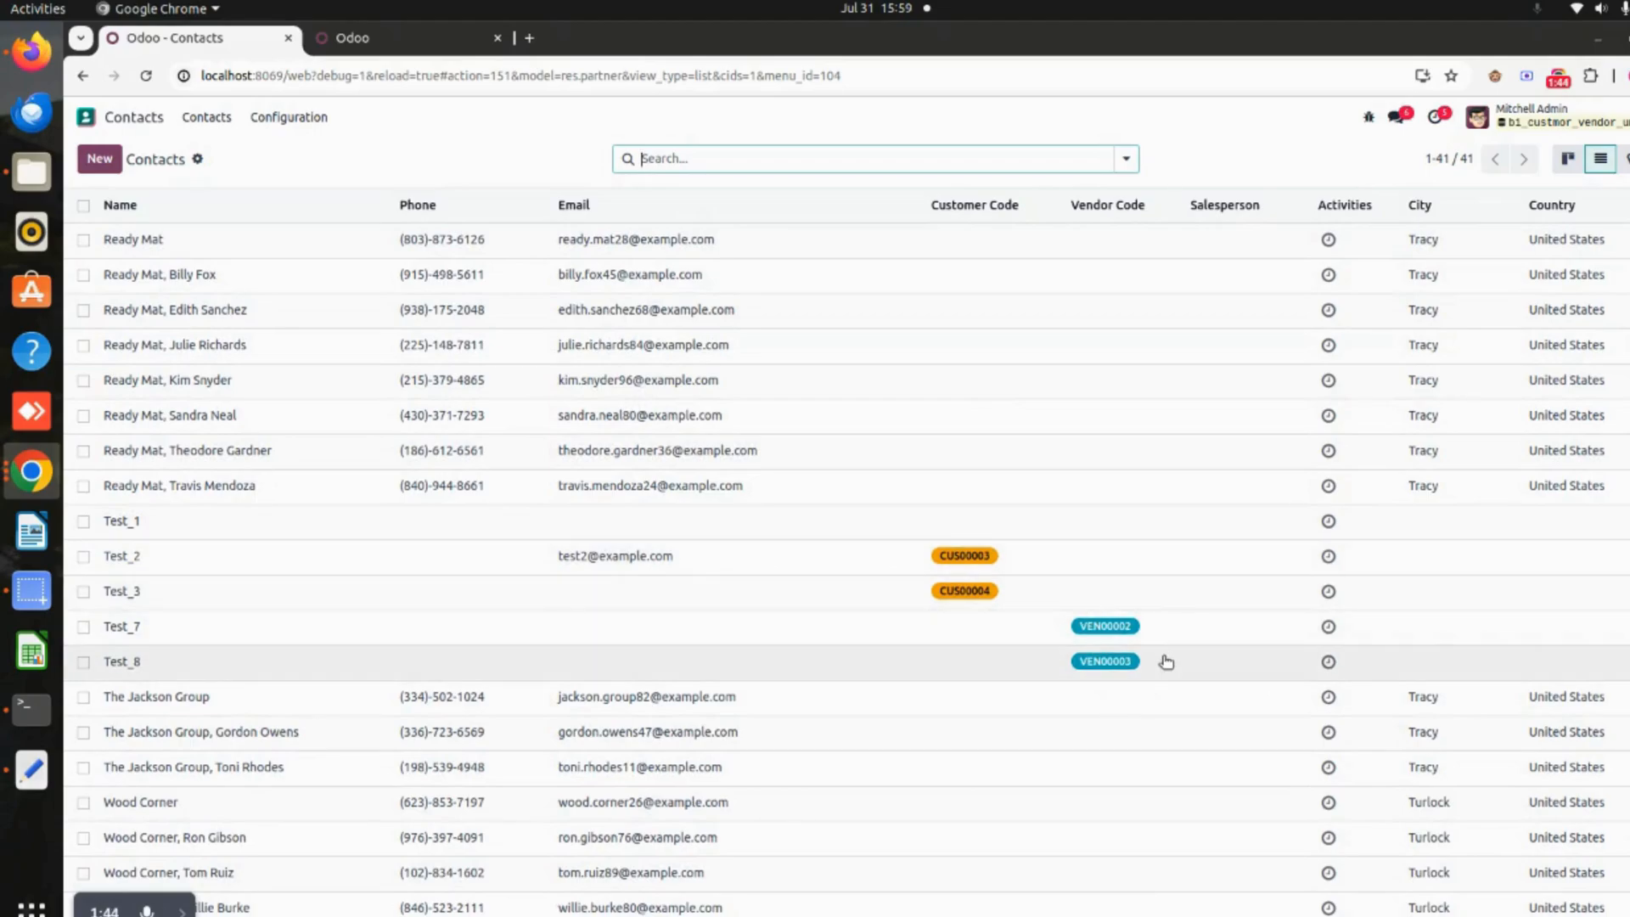
pyautogui.scroll(-4, 1167, 662)
pyautogui.scroll(2, 1167, 663)
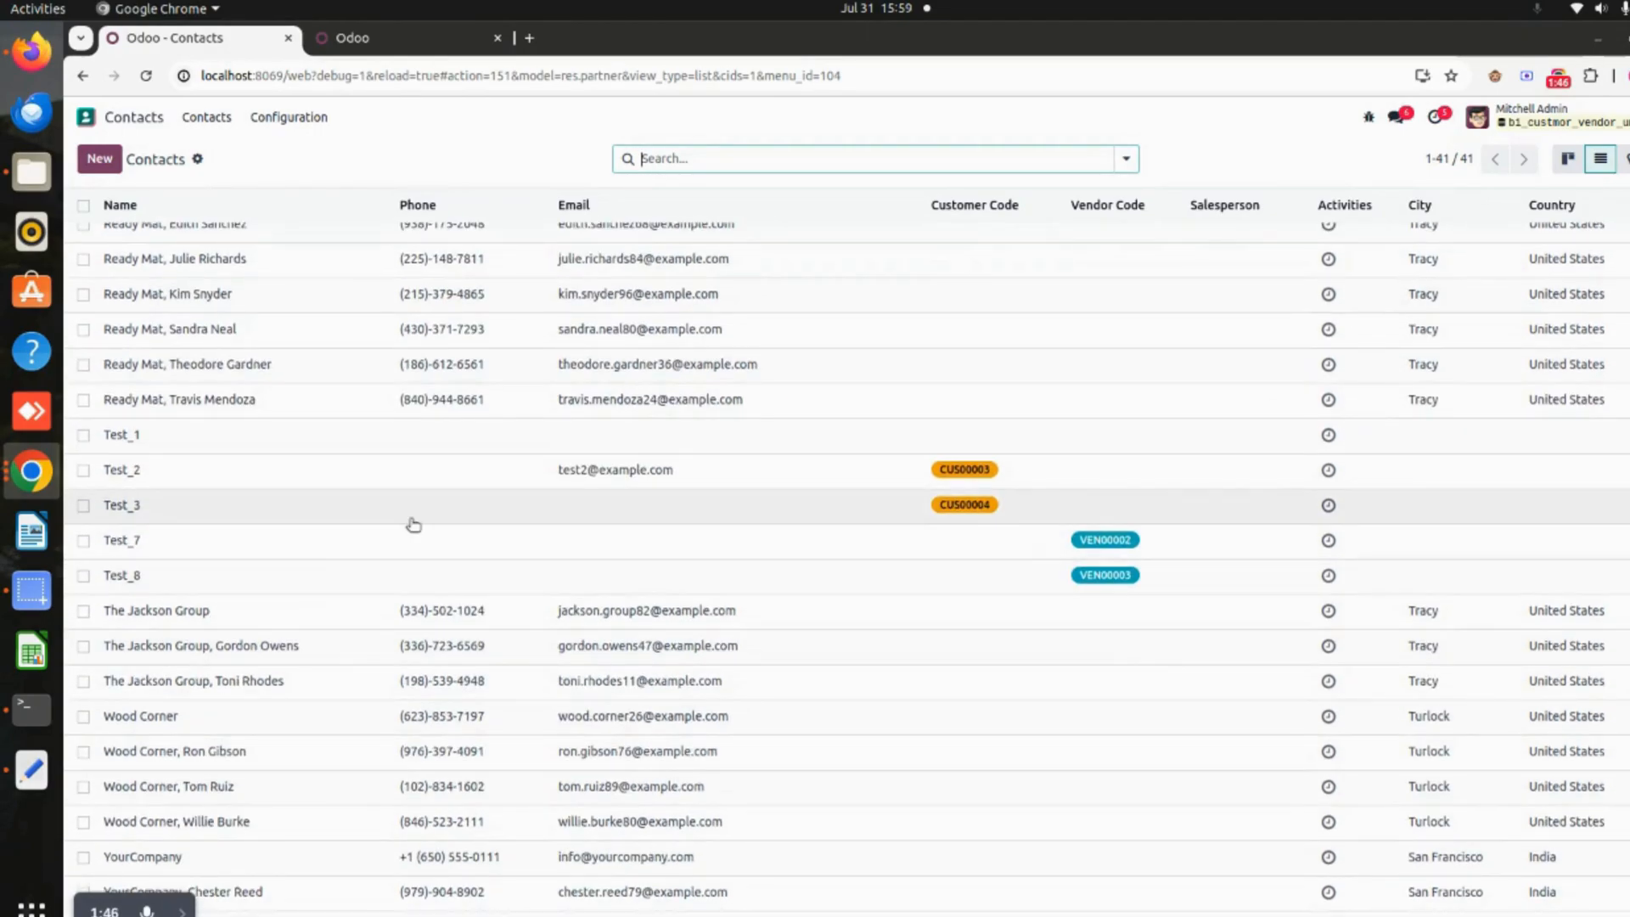
# Step: Create and save a vendor company named Lumber in Purchase, and return to the vendor overview
pyautogui.click(85, 116)
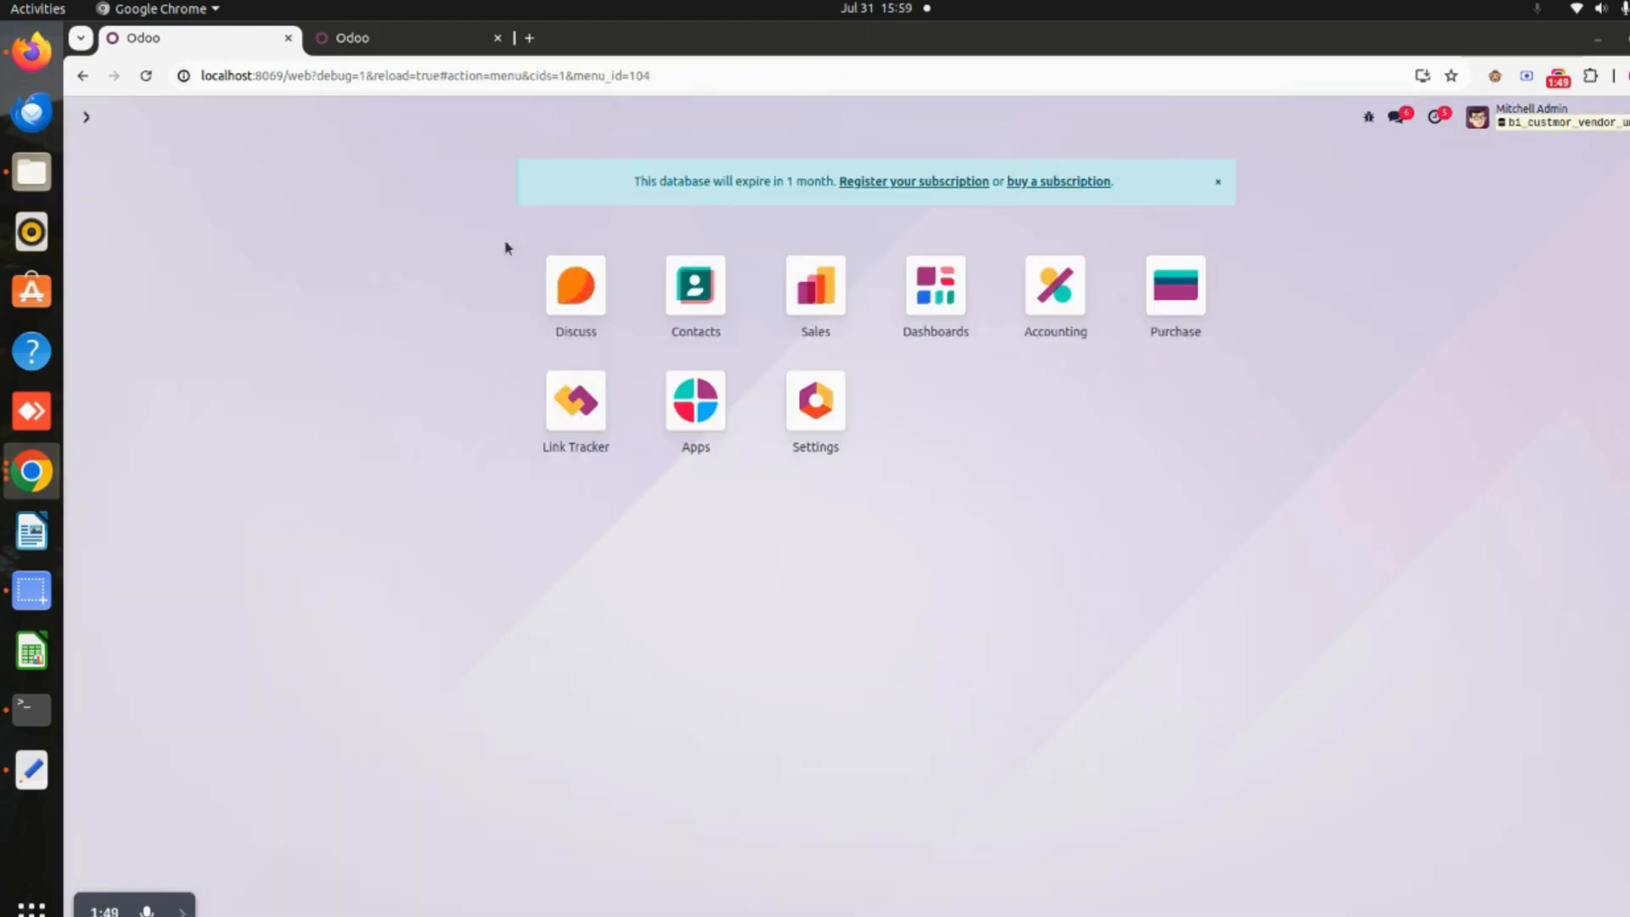
pyautogui.click(1165, 313)
pyautogui.click(211, 124)
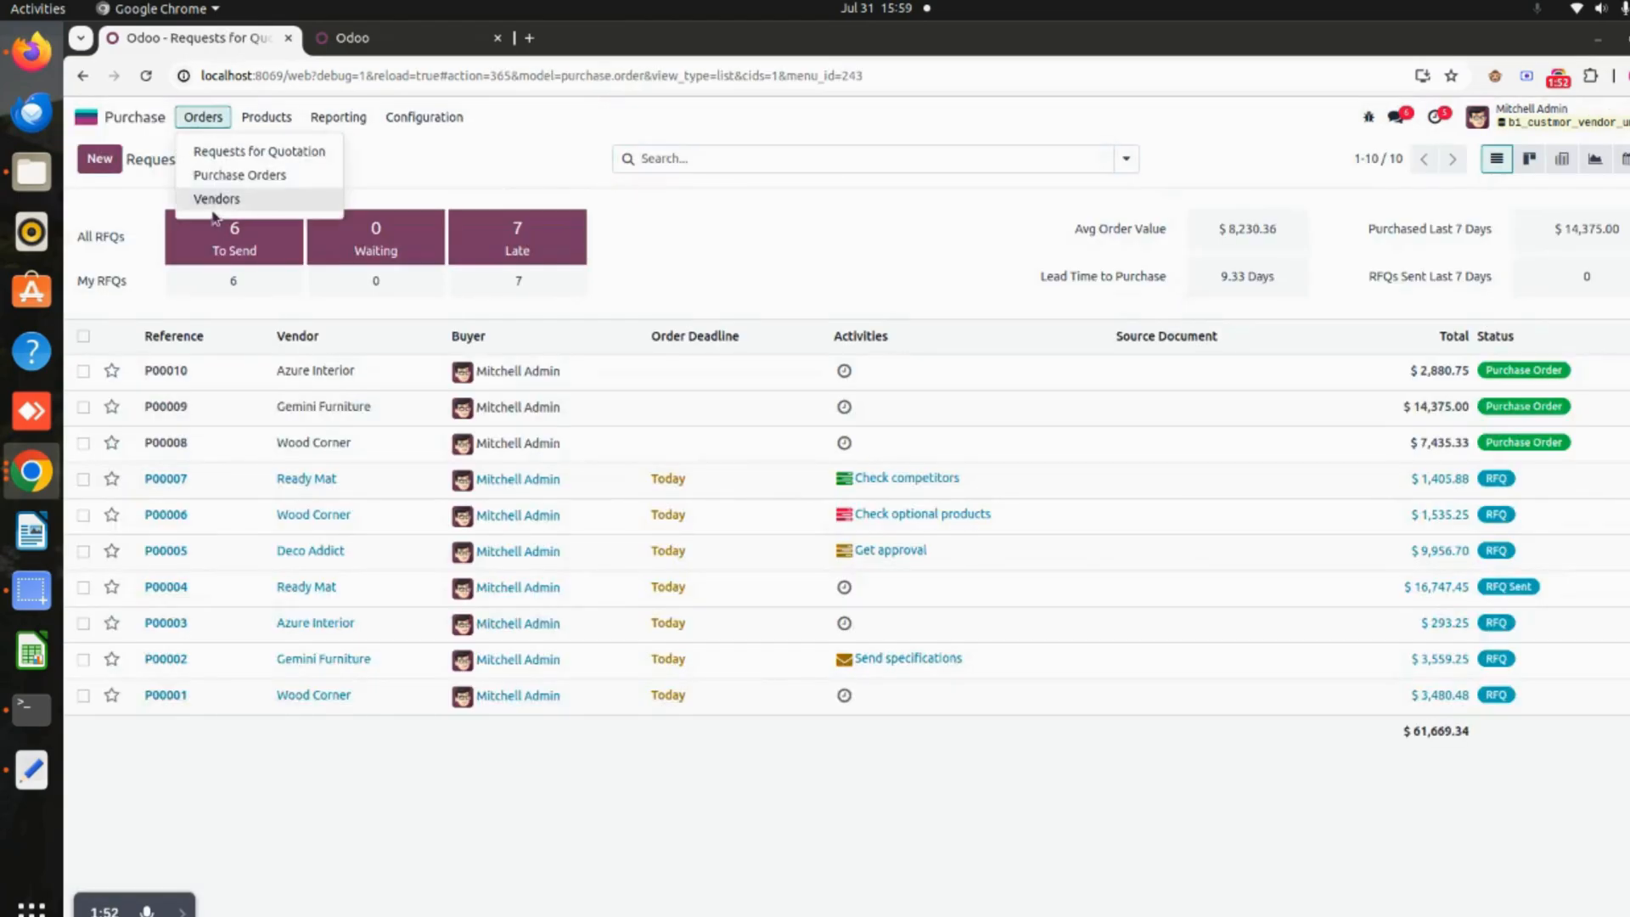
pyautogui.click(214, 198)
pyautogui.click(99, 158)
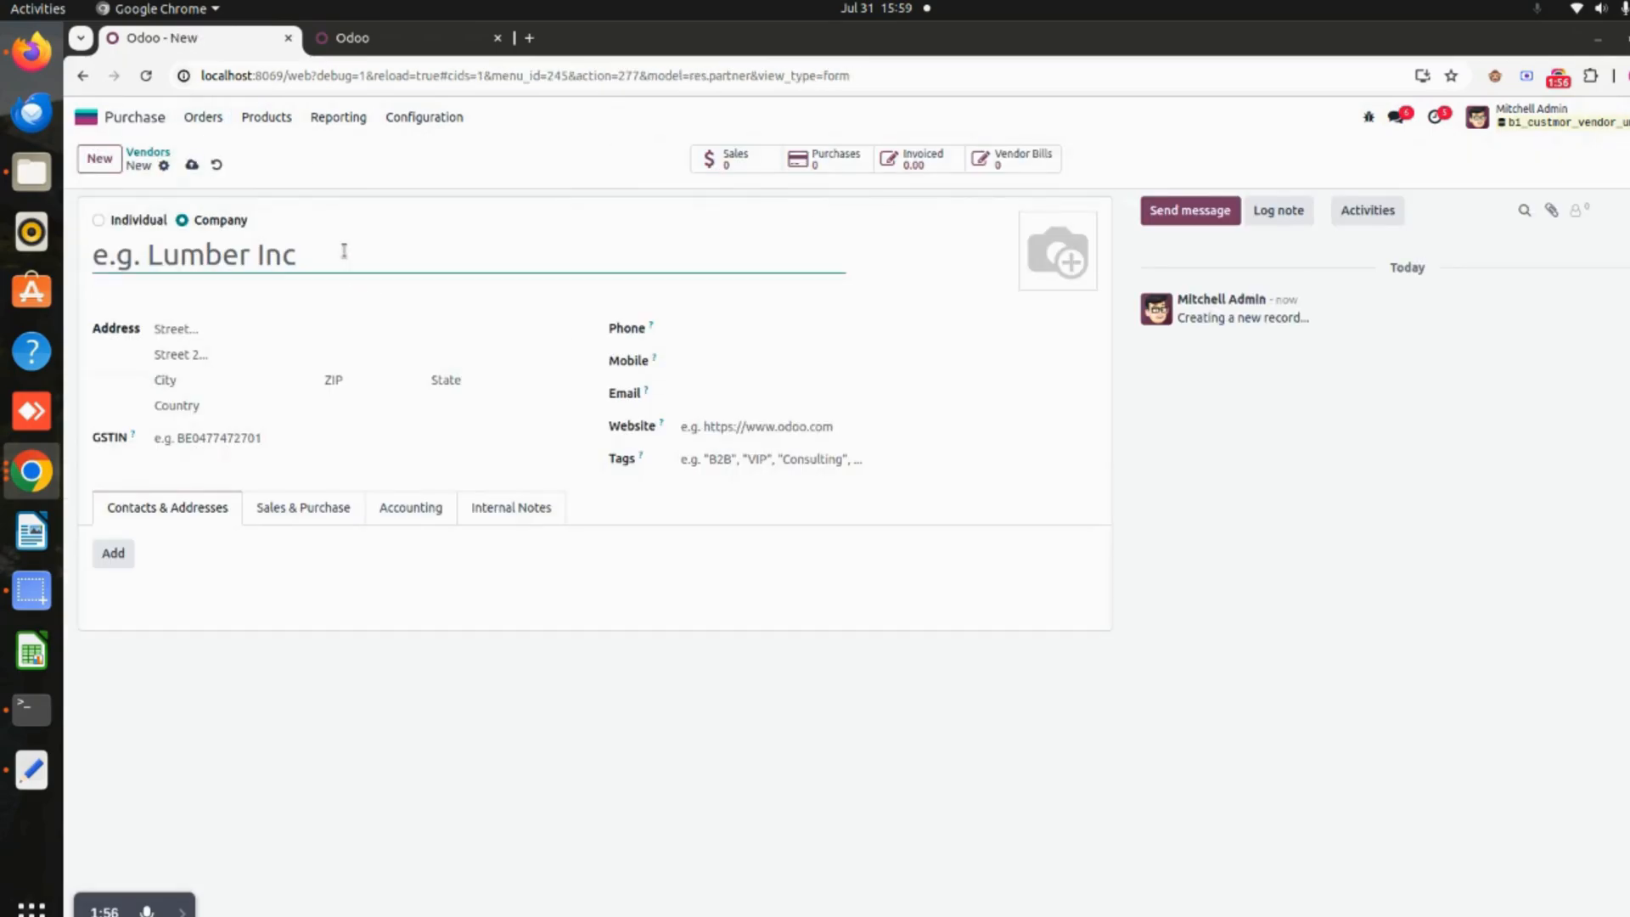
pyautogui.write('Lumbr')
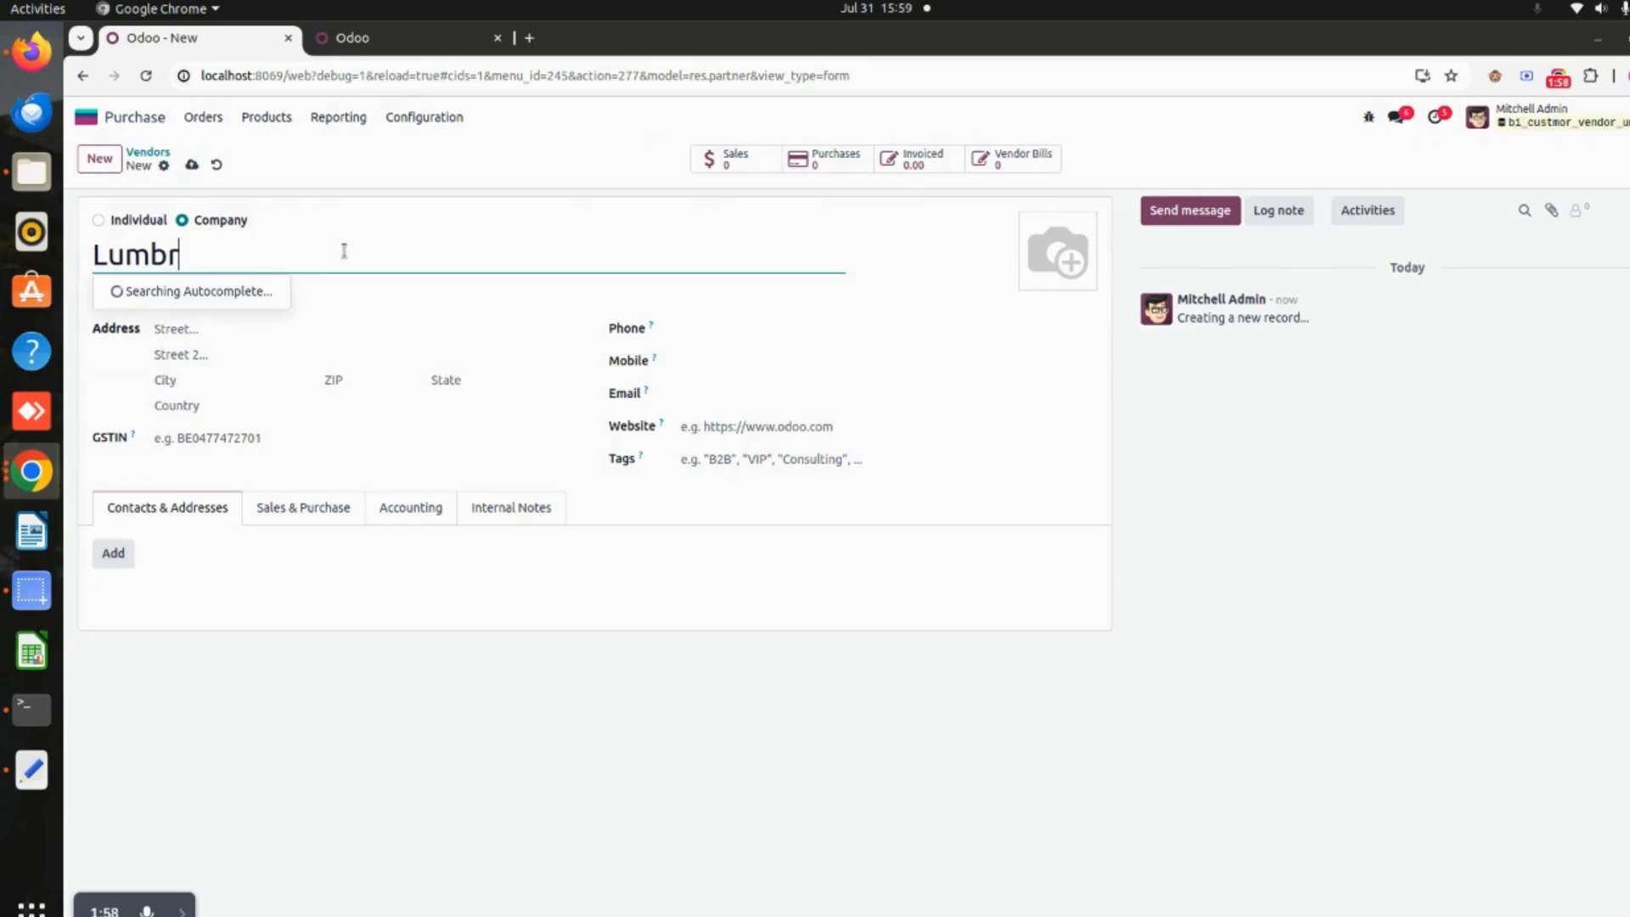
pyautogui.press('BackSpace')
pyautogui.write('er')
pyautogui.click(818, 329)
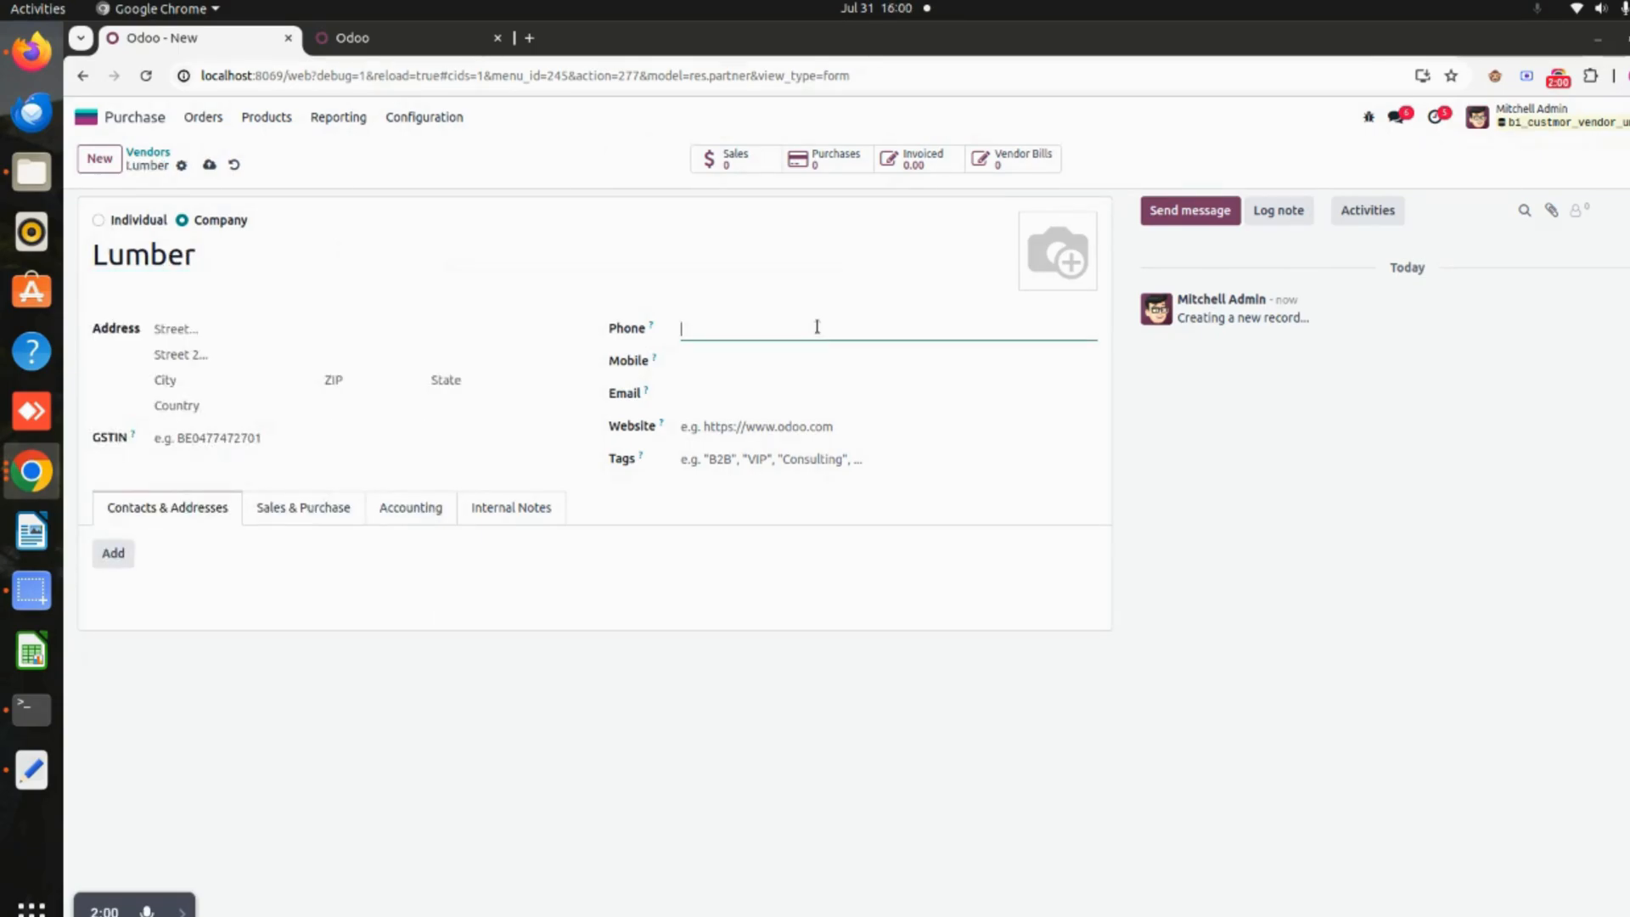
pyautogui.click(209, 167)
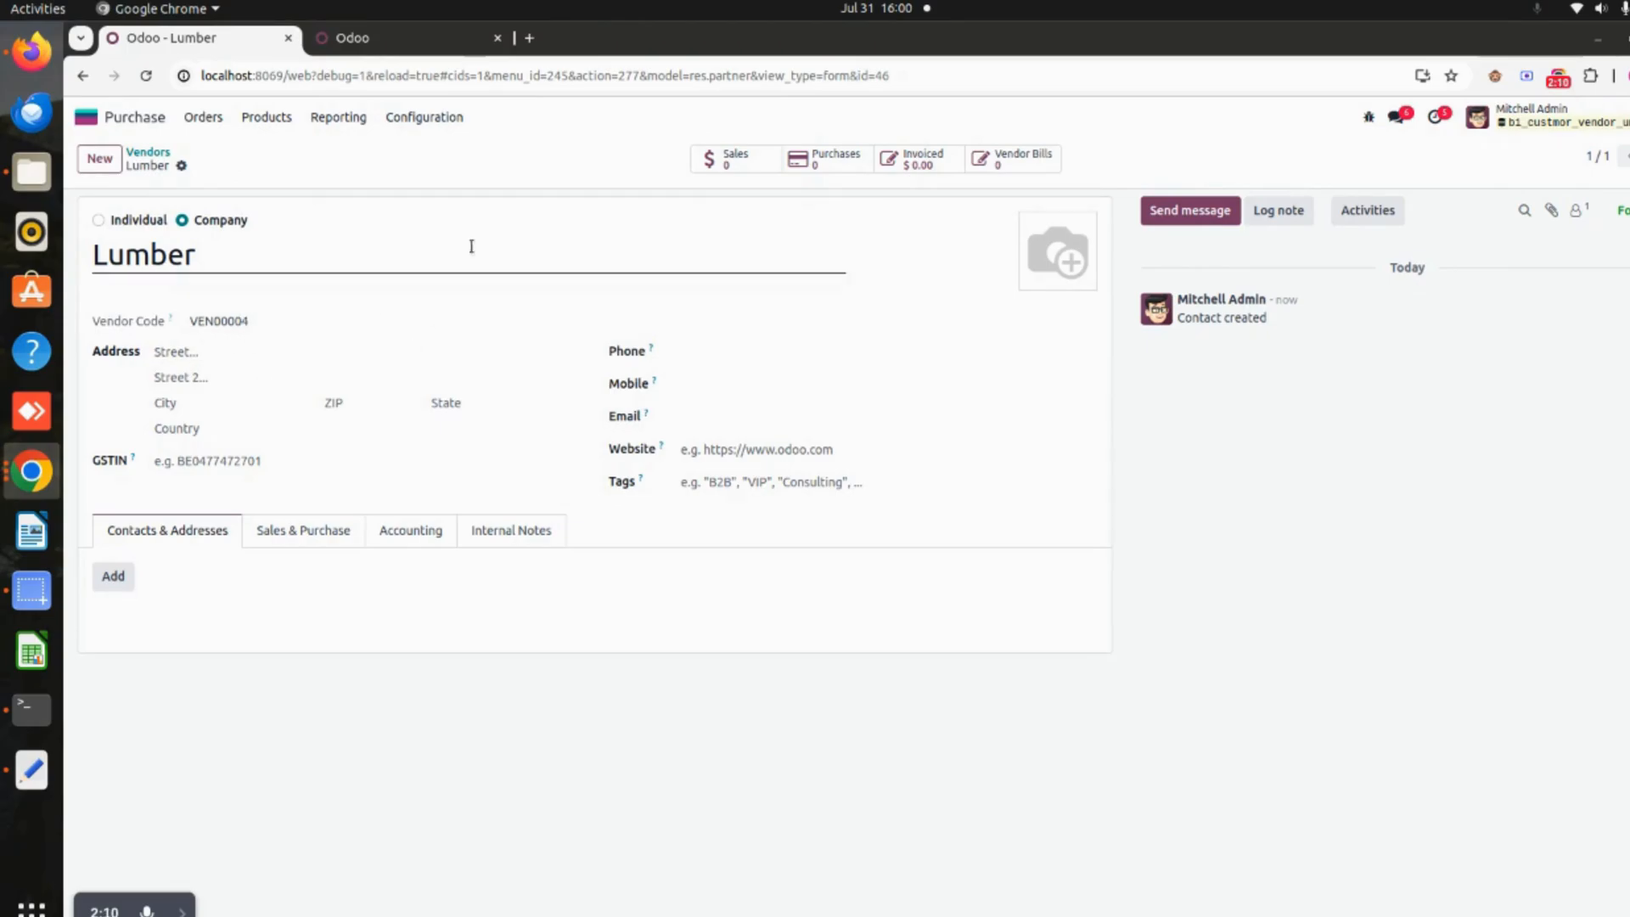
pyautogui.click(151, 152)
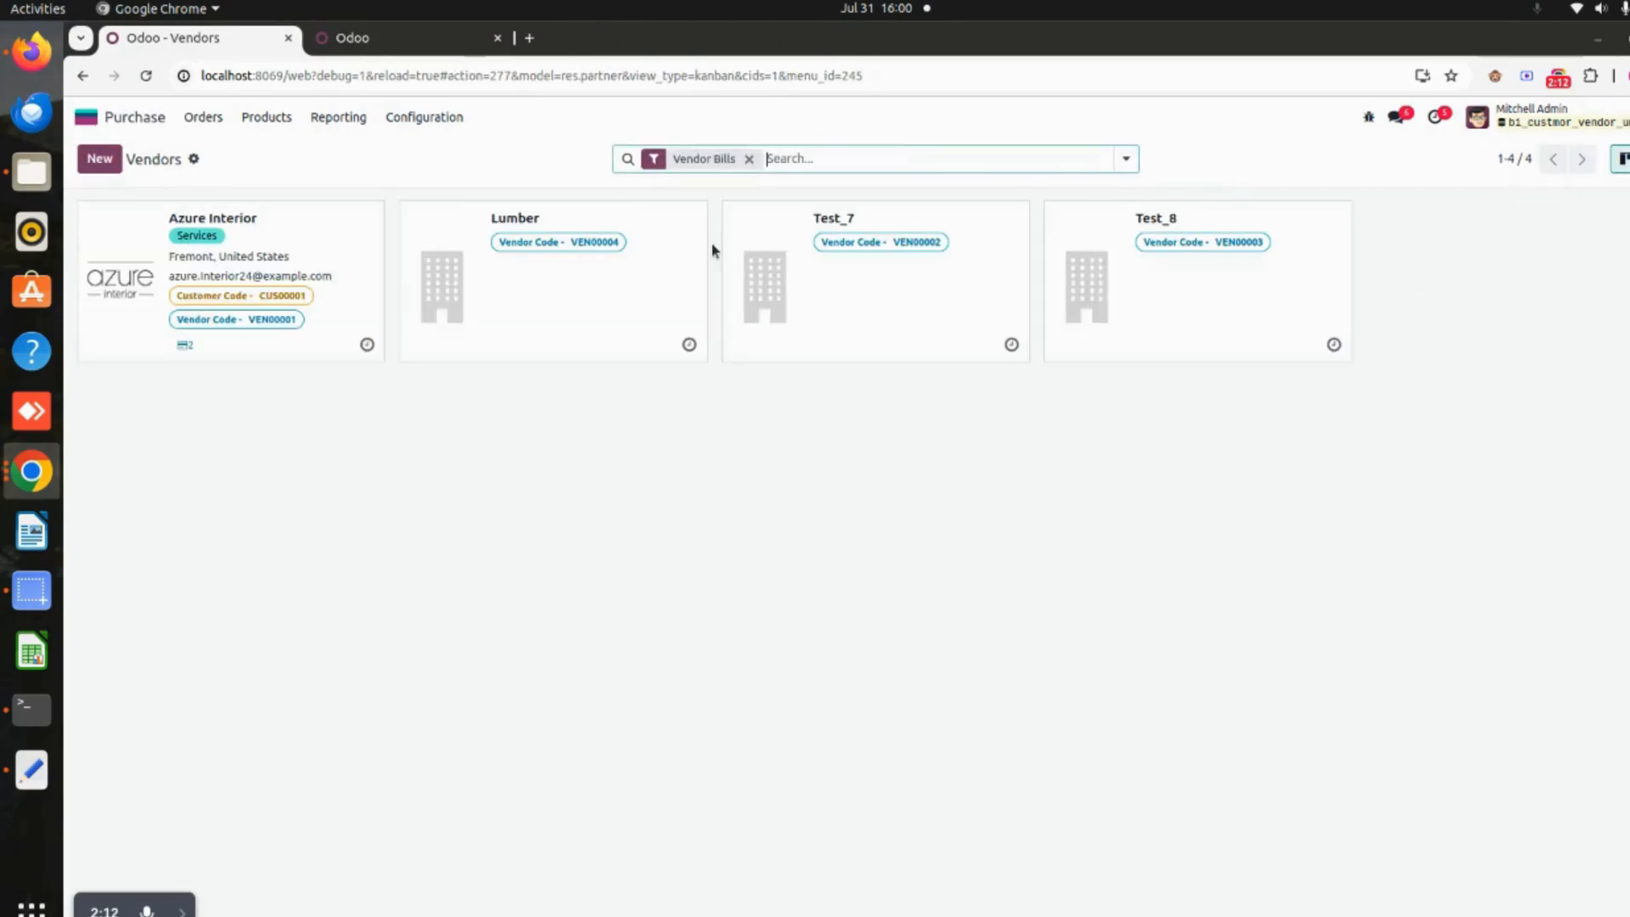
# Step: Create a customer of type Company in Sales, enter the customer's name and save the record
pyautogui.click(88, 120)
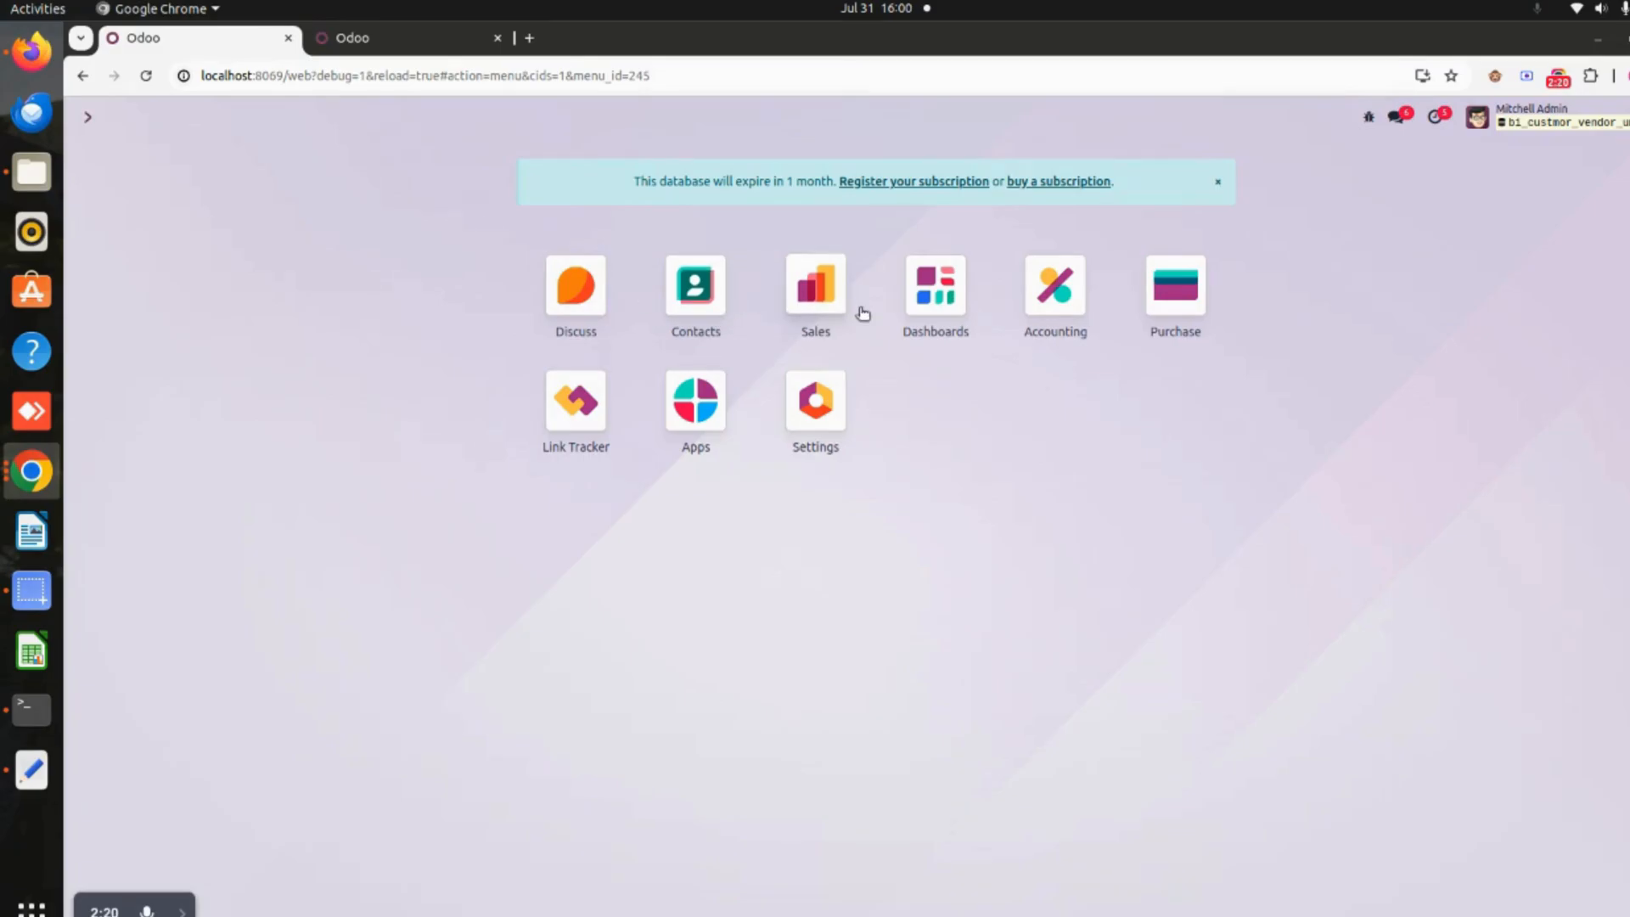
pyautogui.click(819, 315)
pyautogui.click(176, 117)
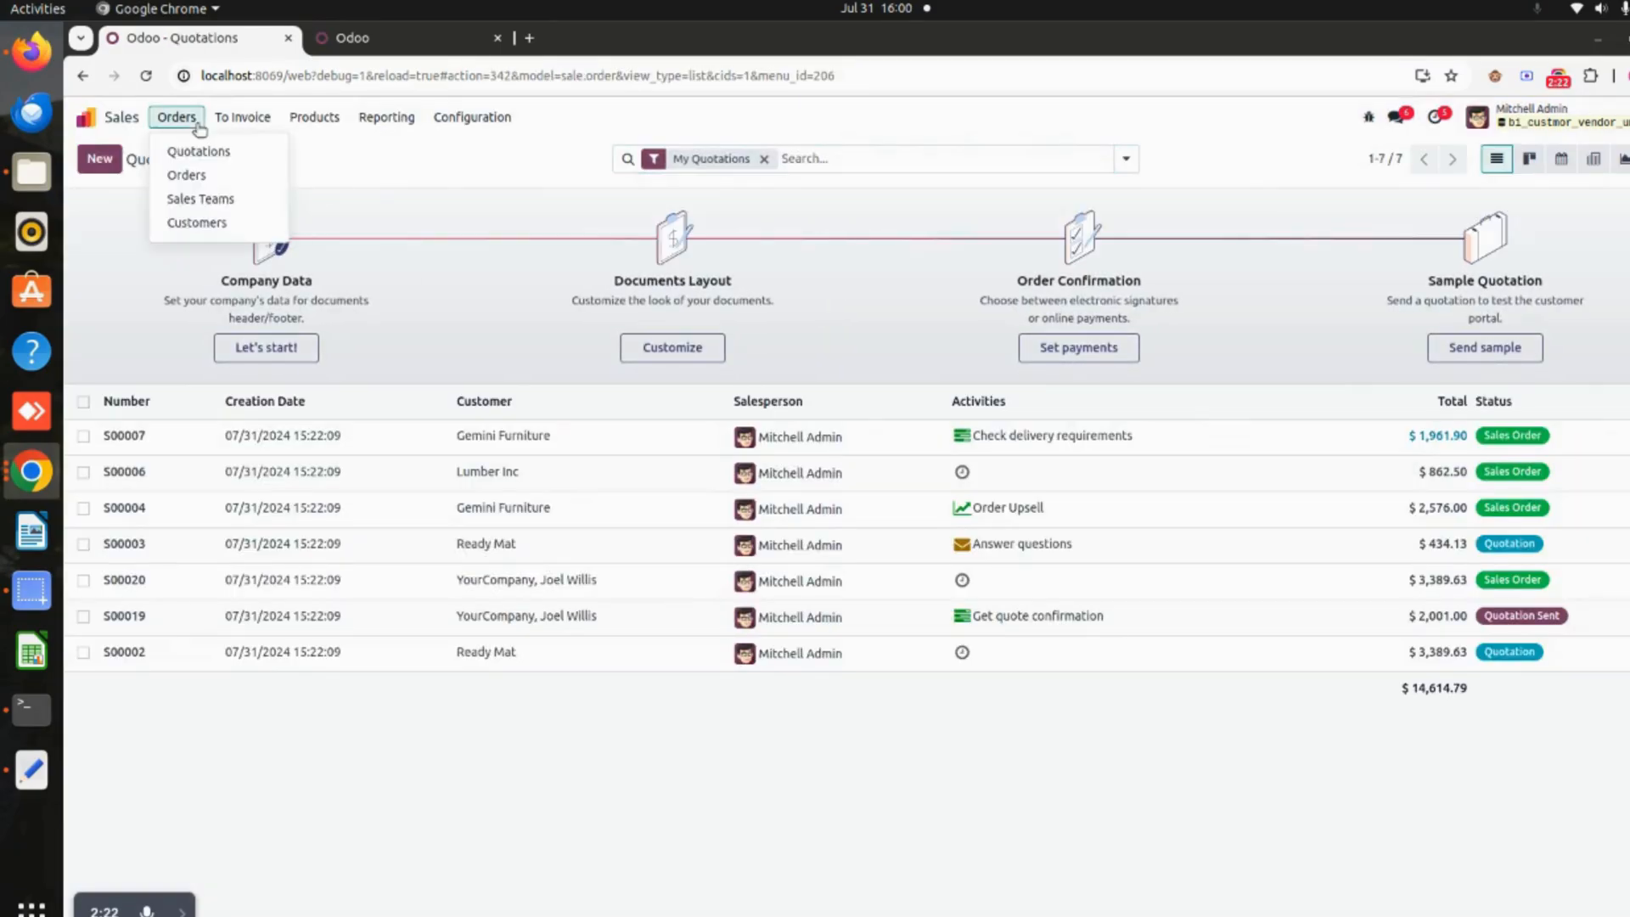
pyautogui.click(219, 223)
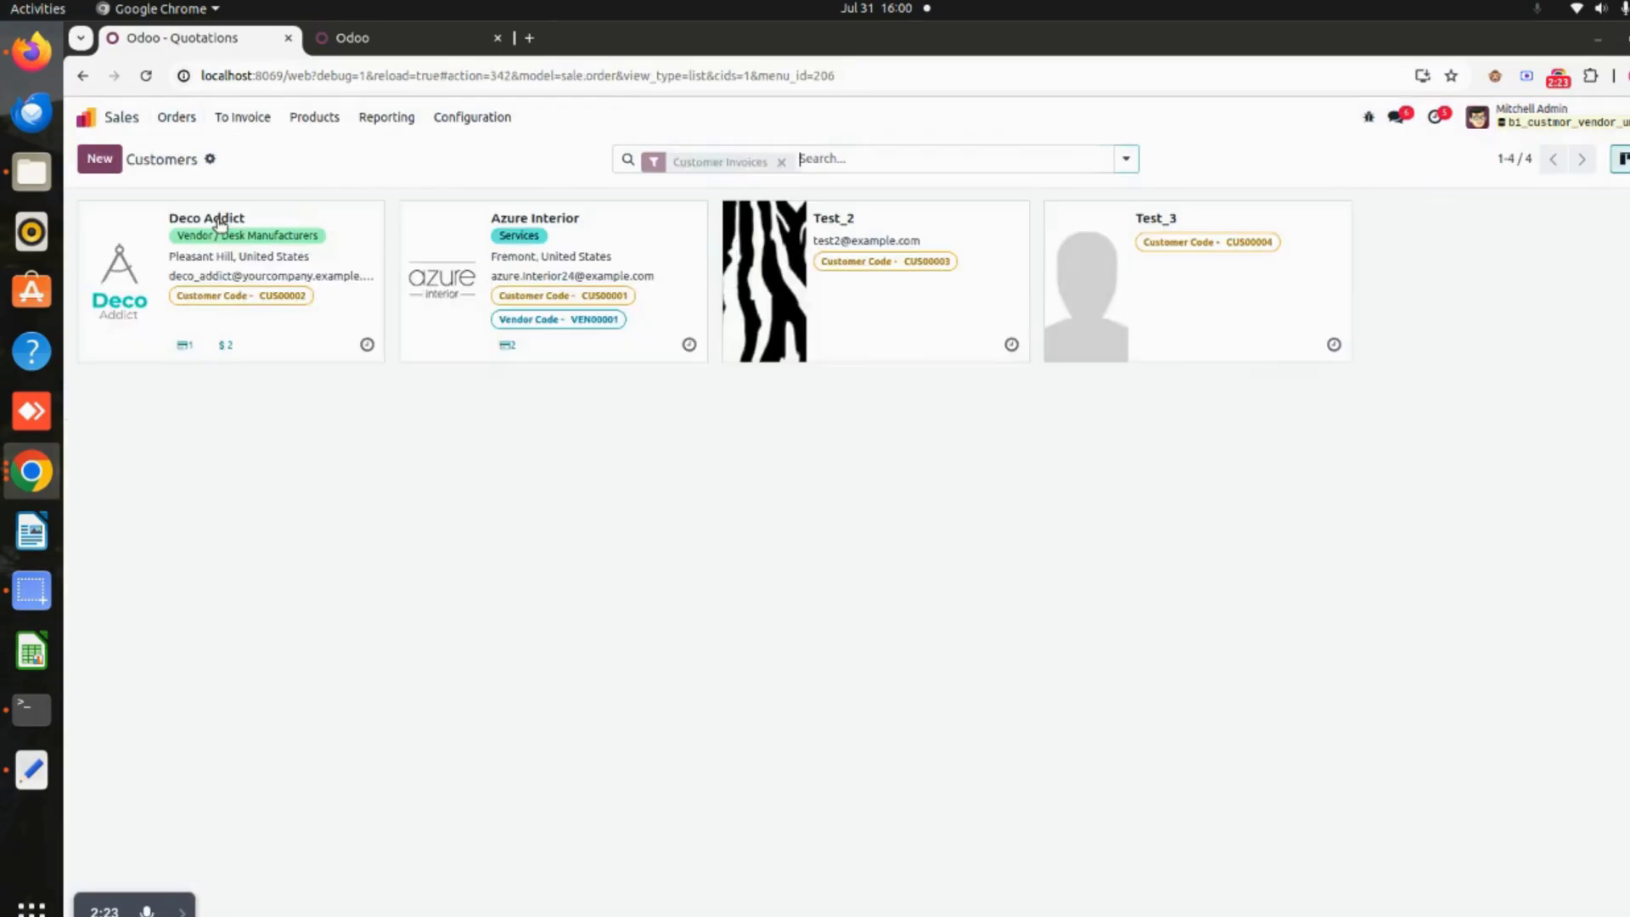
pyautogui.click(101, 160)
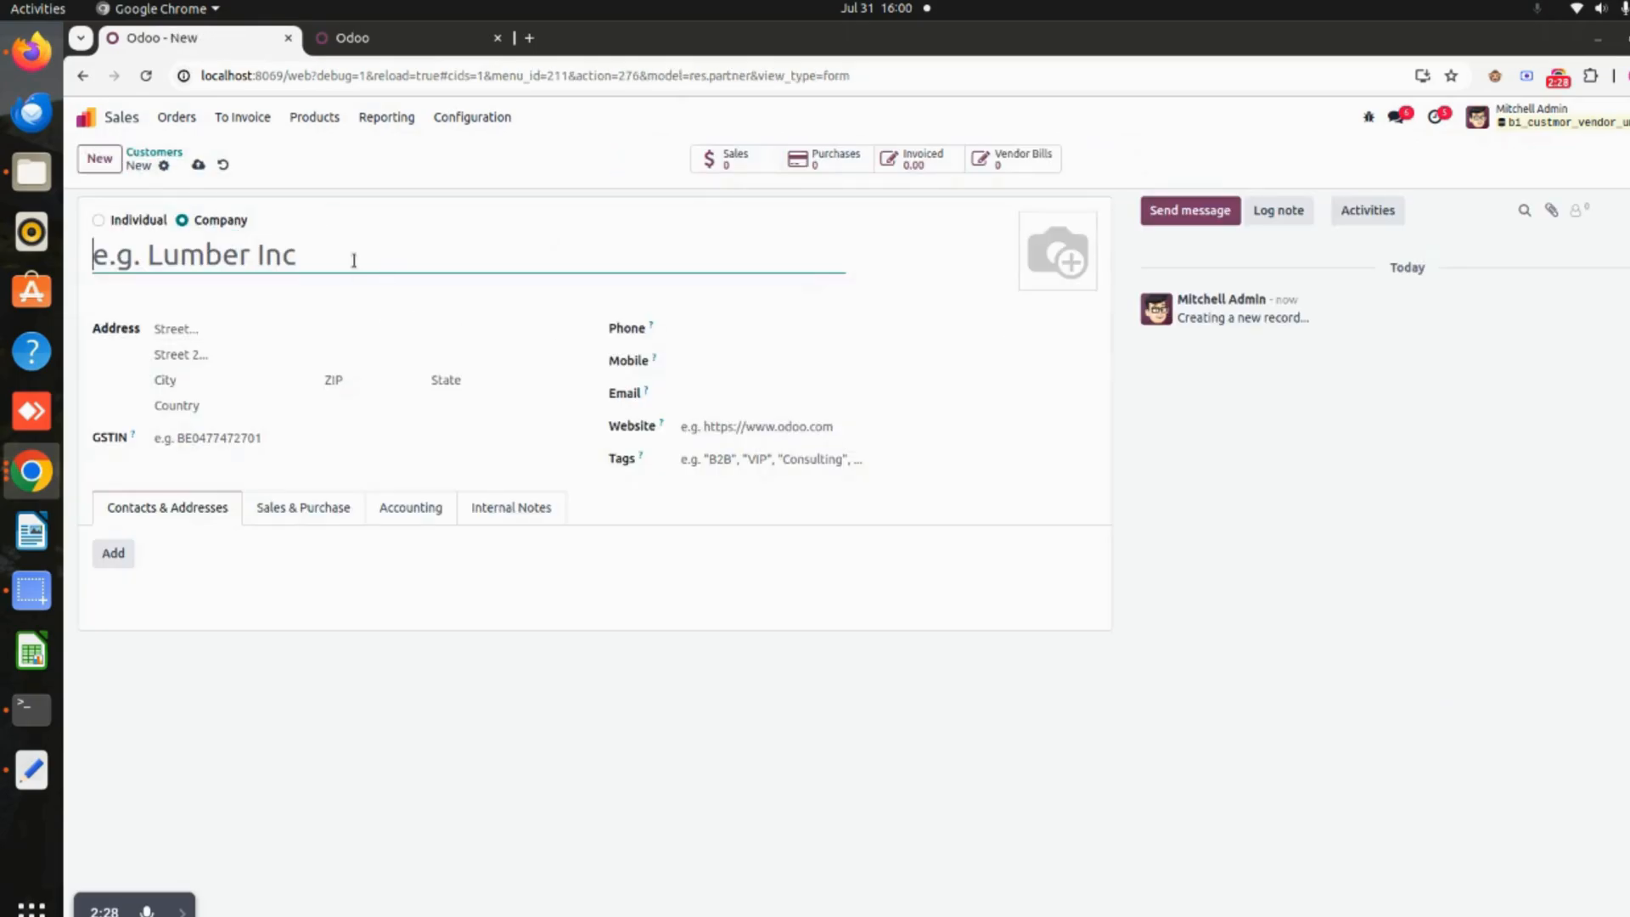
pyautogui.write('Mitchel')
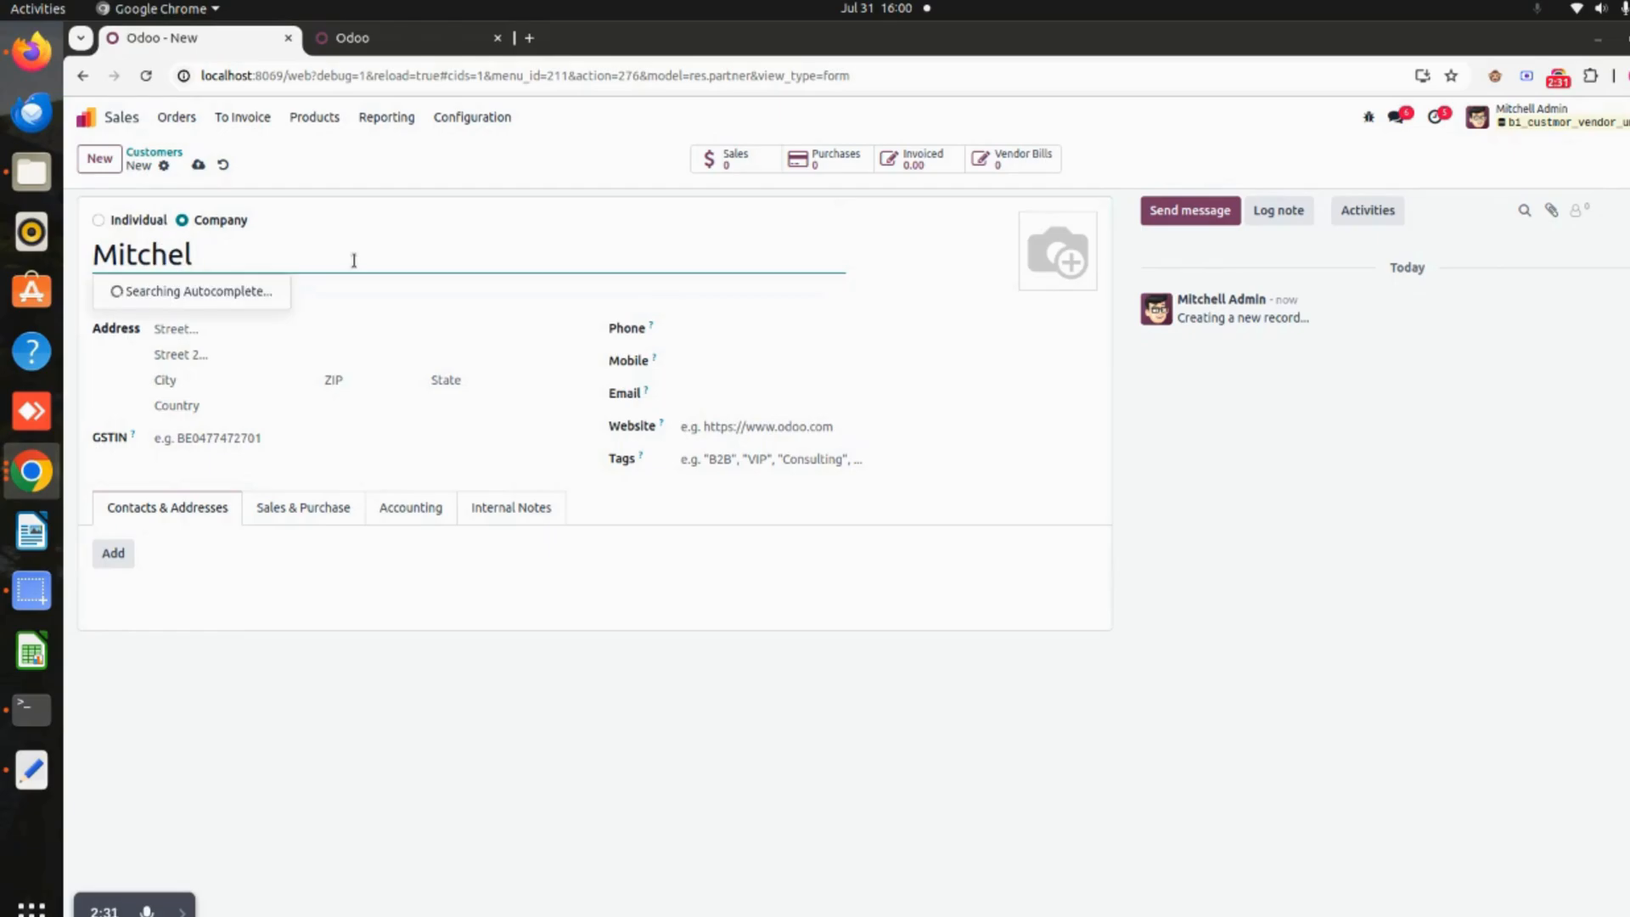
pyautogui.click(366, 202)
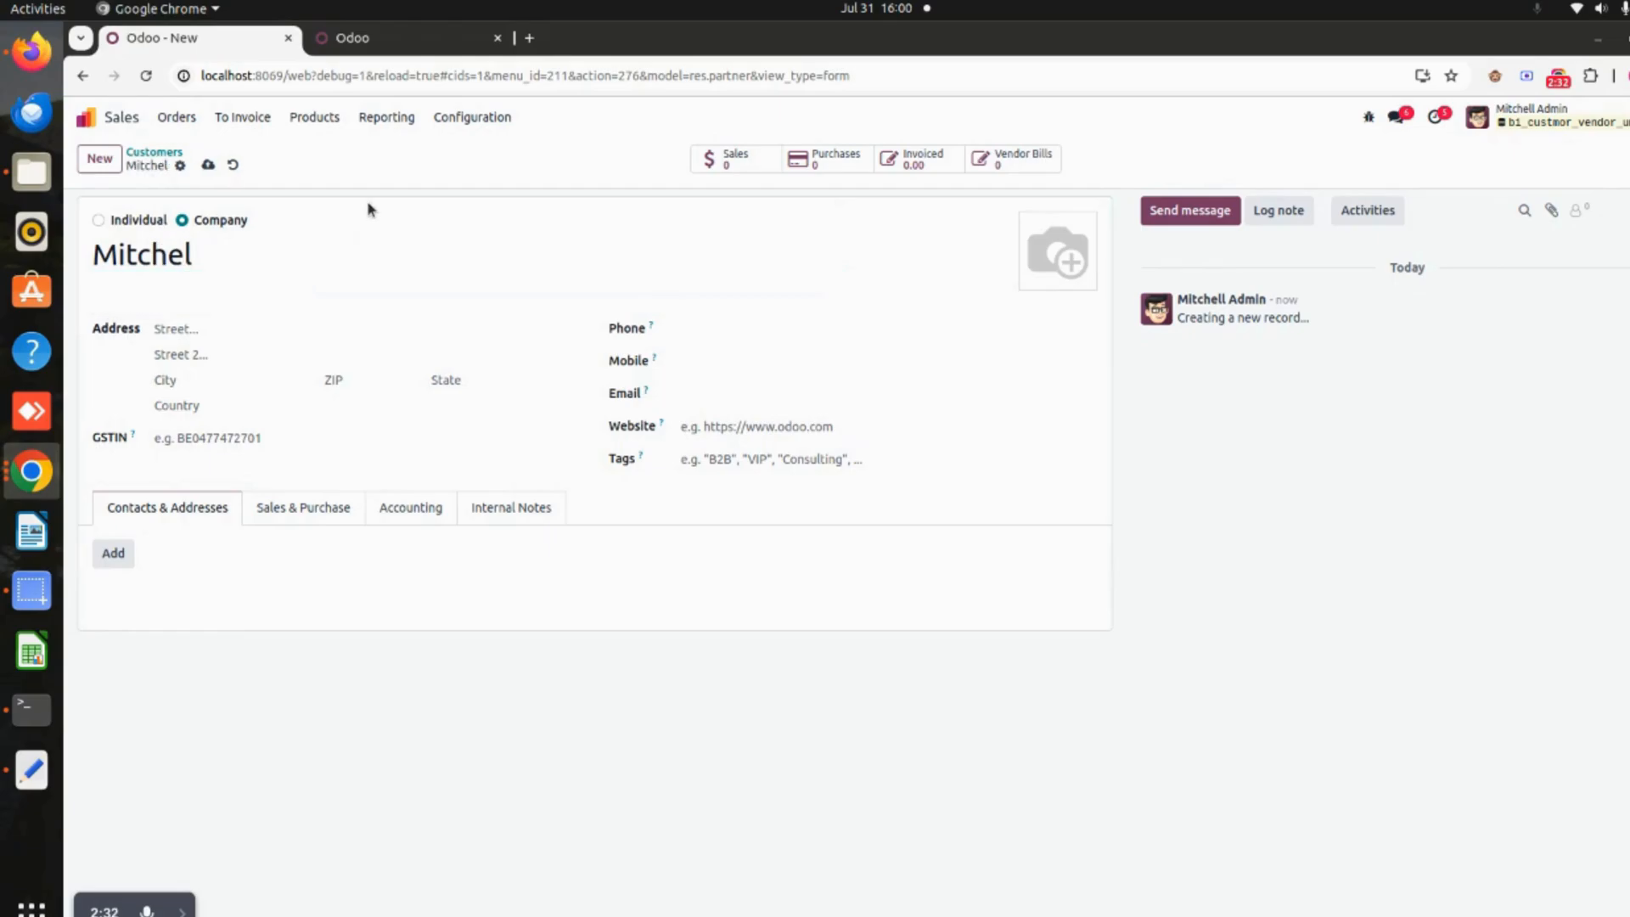
pyautogui.click(208, 167)
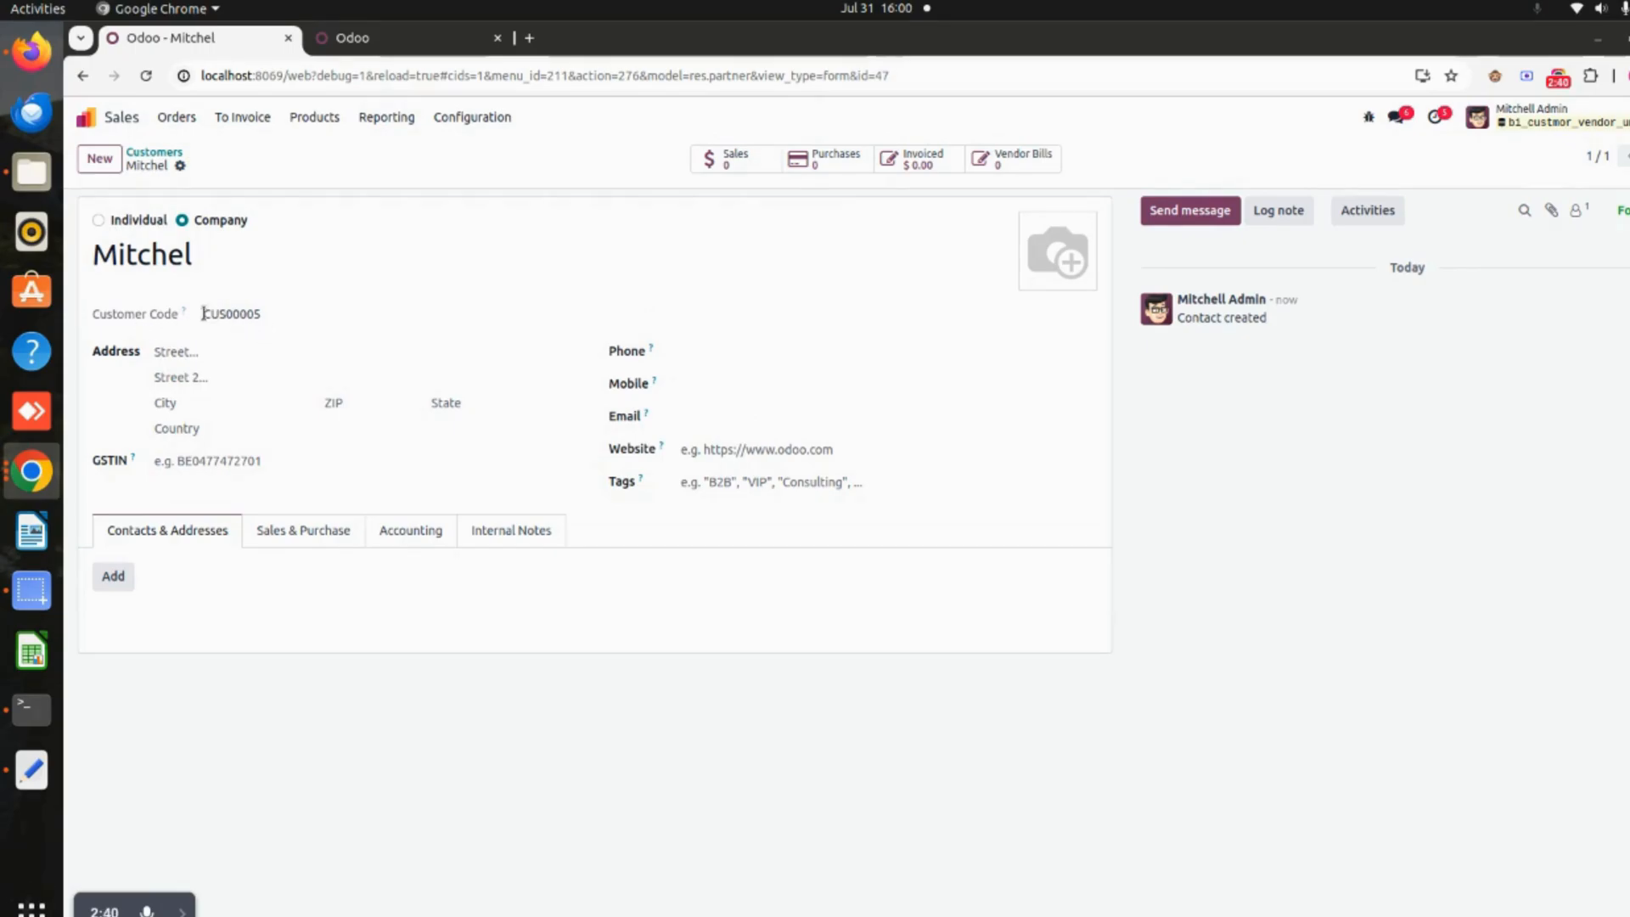
# Step: Check the new customer's generated customer code on its form and return to the customer overview
pyautogui.moveTo(203, 313); pyautogui.dragTo(229, 313)
pyautogui.click(240, 310)
pyautogui.click(165, 154)
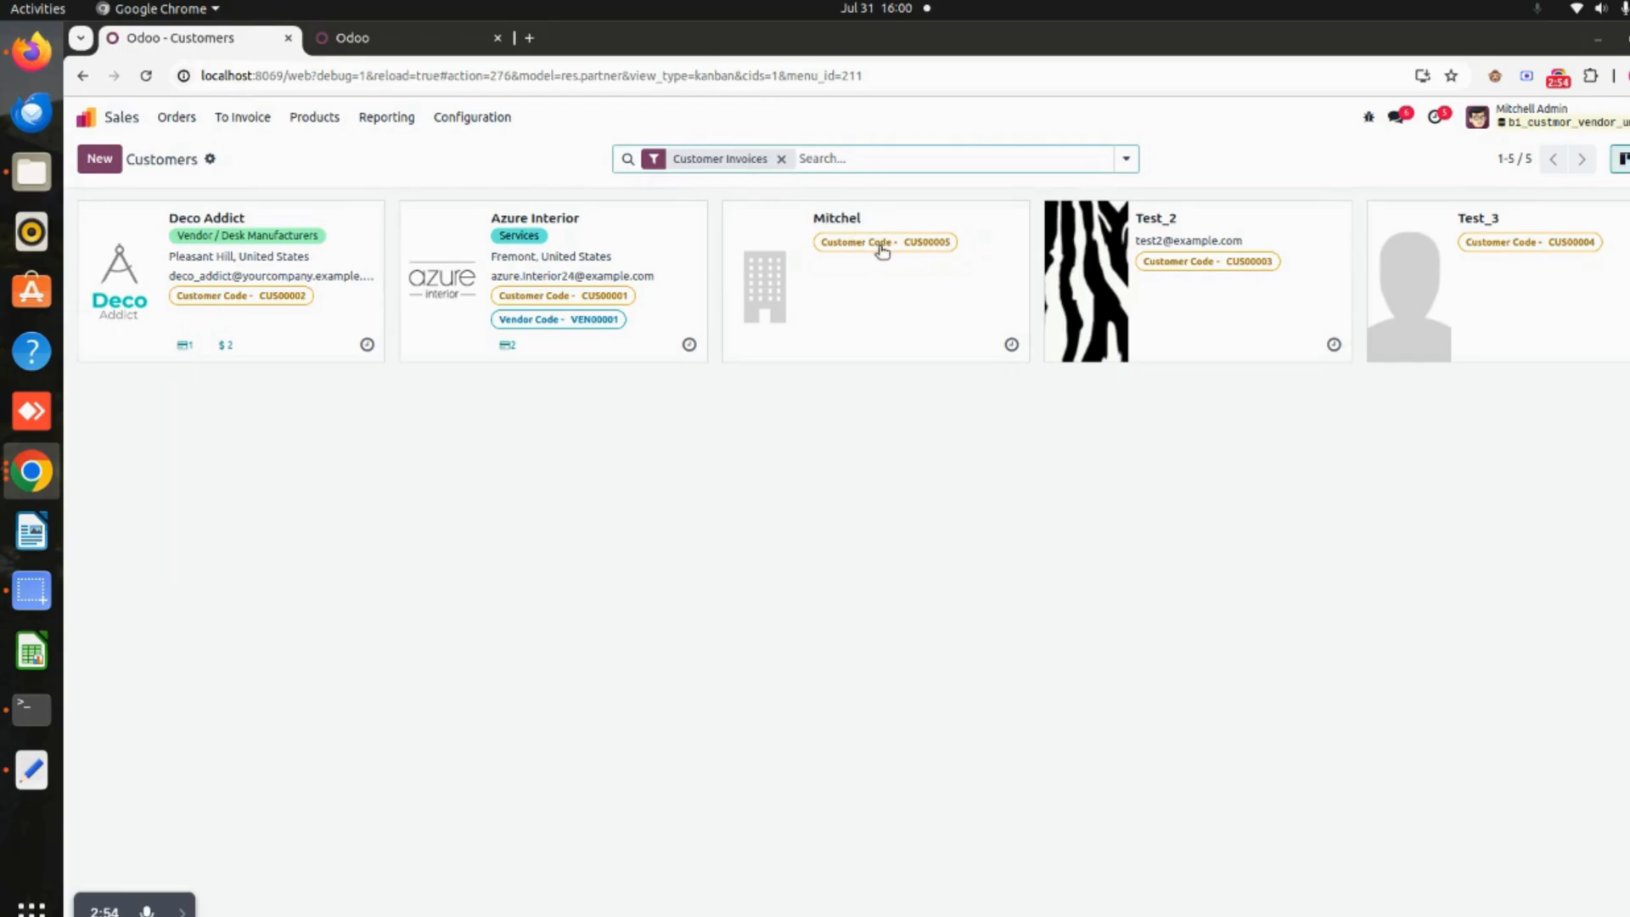
# Step: Copy the customer code from the Test_3 contact and search the contacts by Customer Code for it
pyautogui.click(87, 118)
pyautogui.click(698, 321)
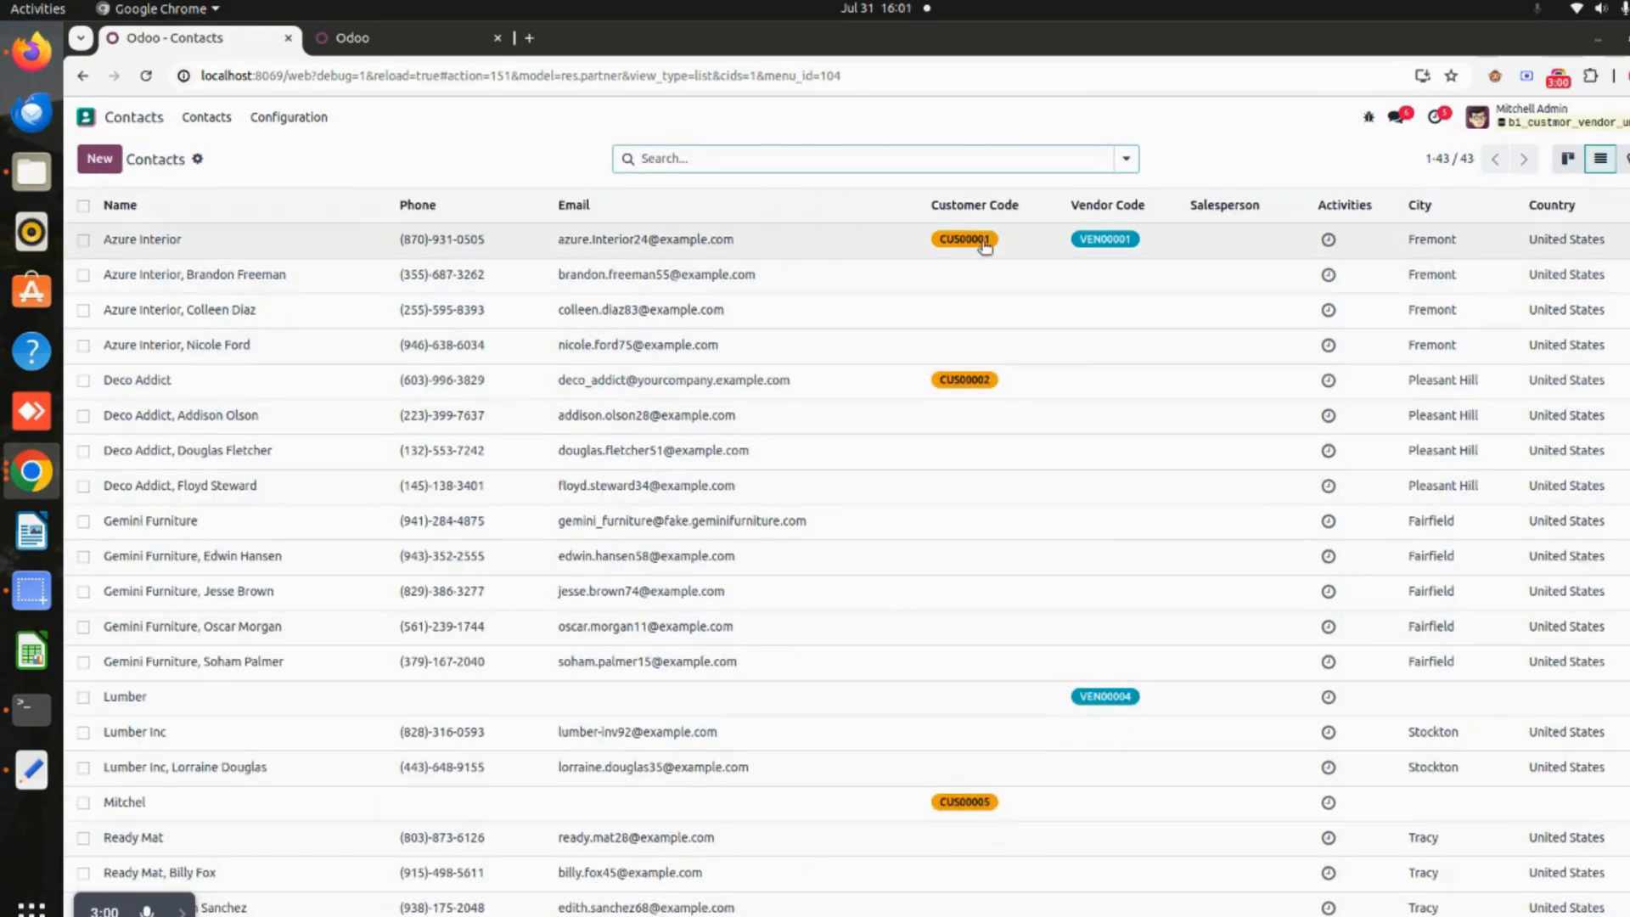
pyautogui.scroll(-10, 1132, 641)
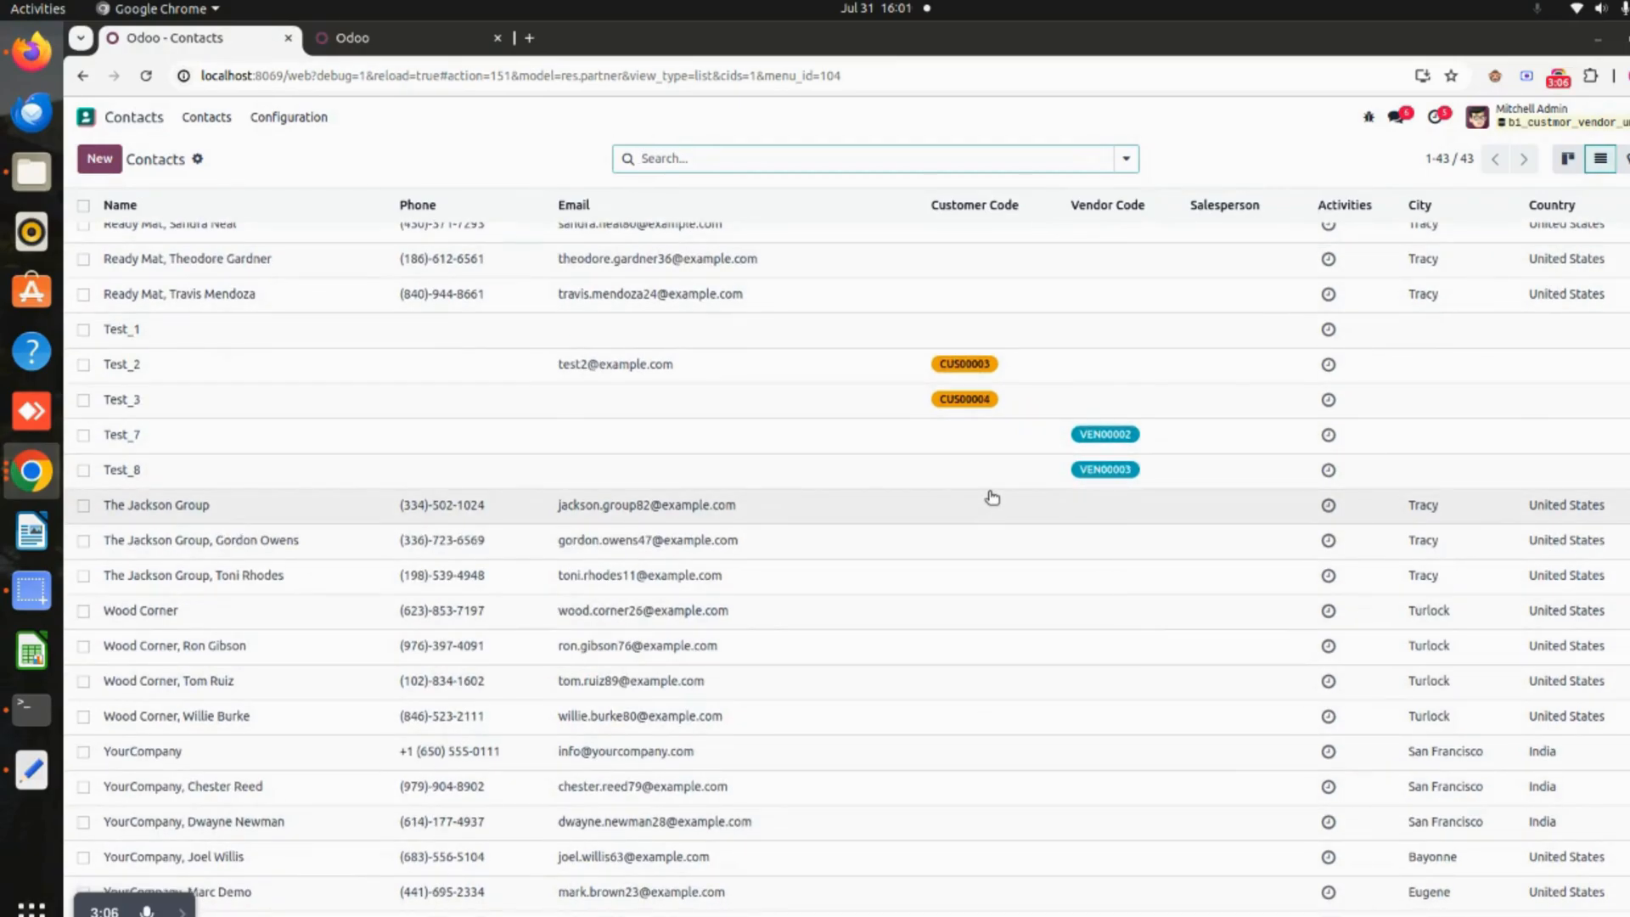
pyautogui.click(1027, 403)
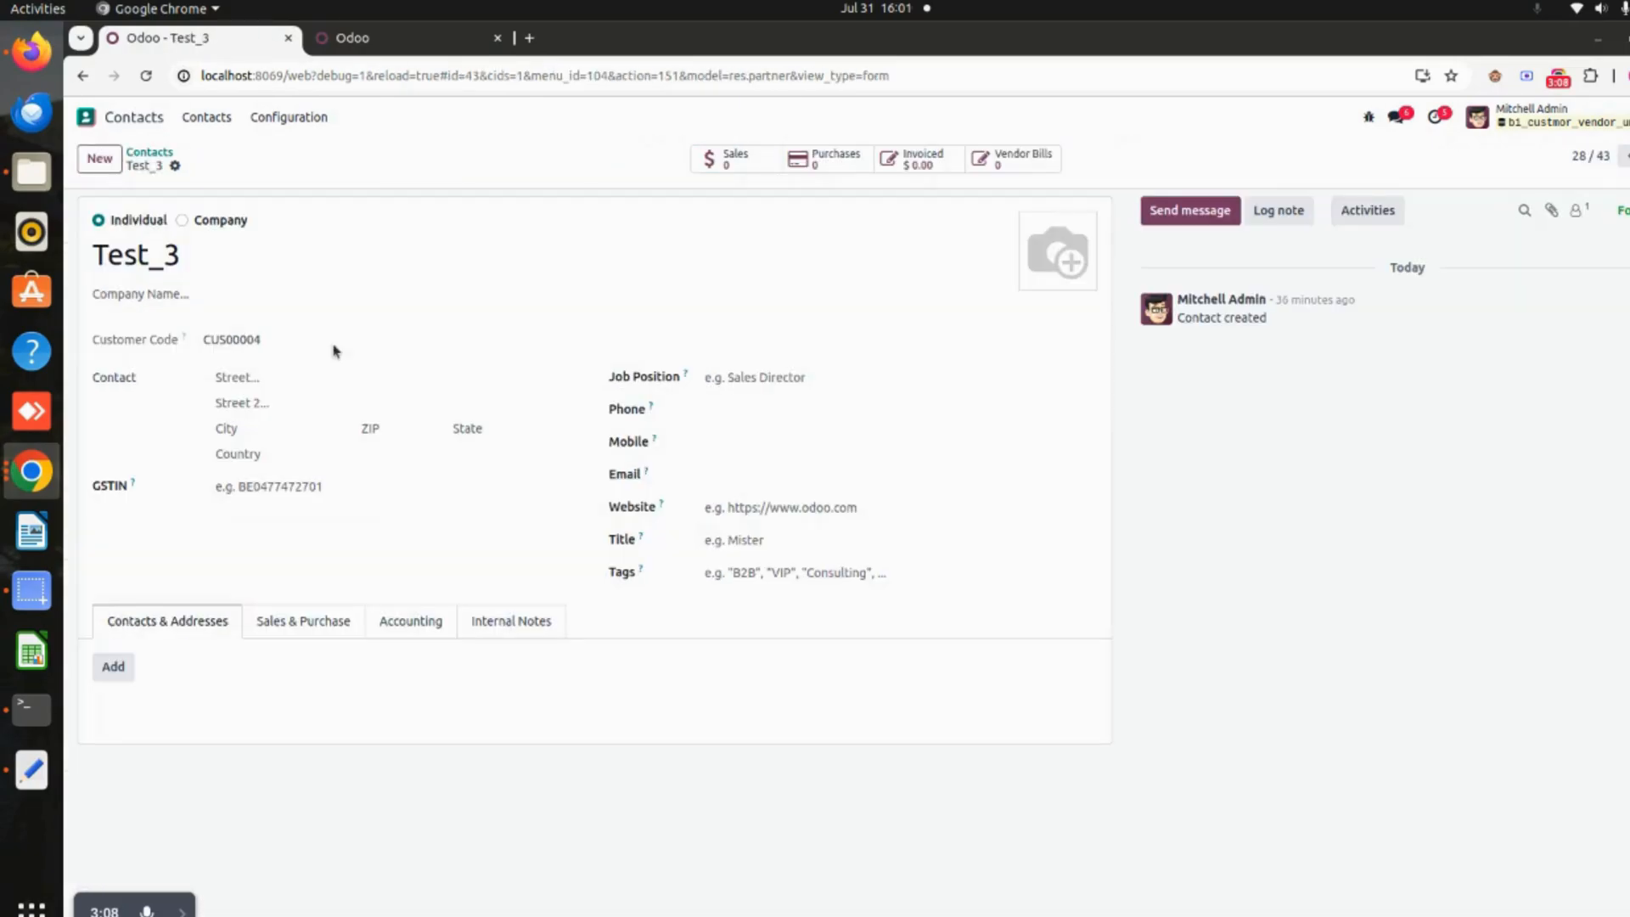
pyautogui.moveTo(214, 334); pyautogui.dragTo(195, 338)
pyautogui.hotkey('ctrl', 'c')
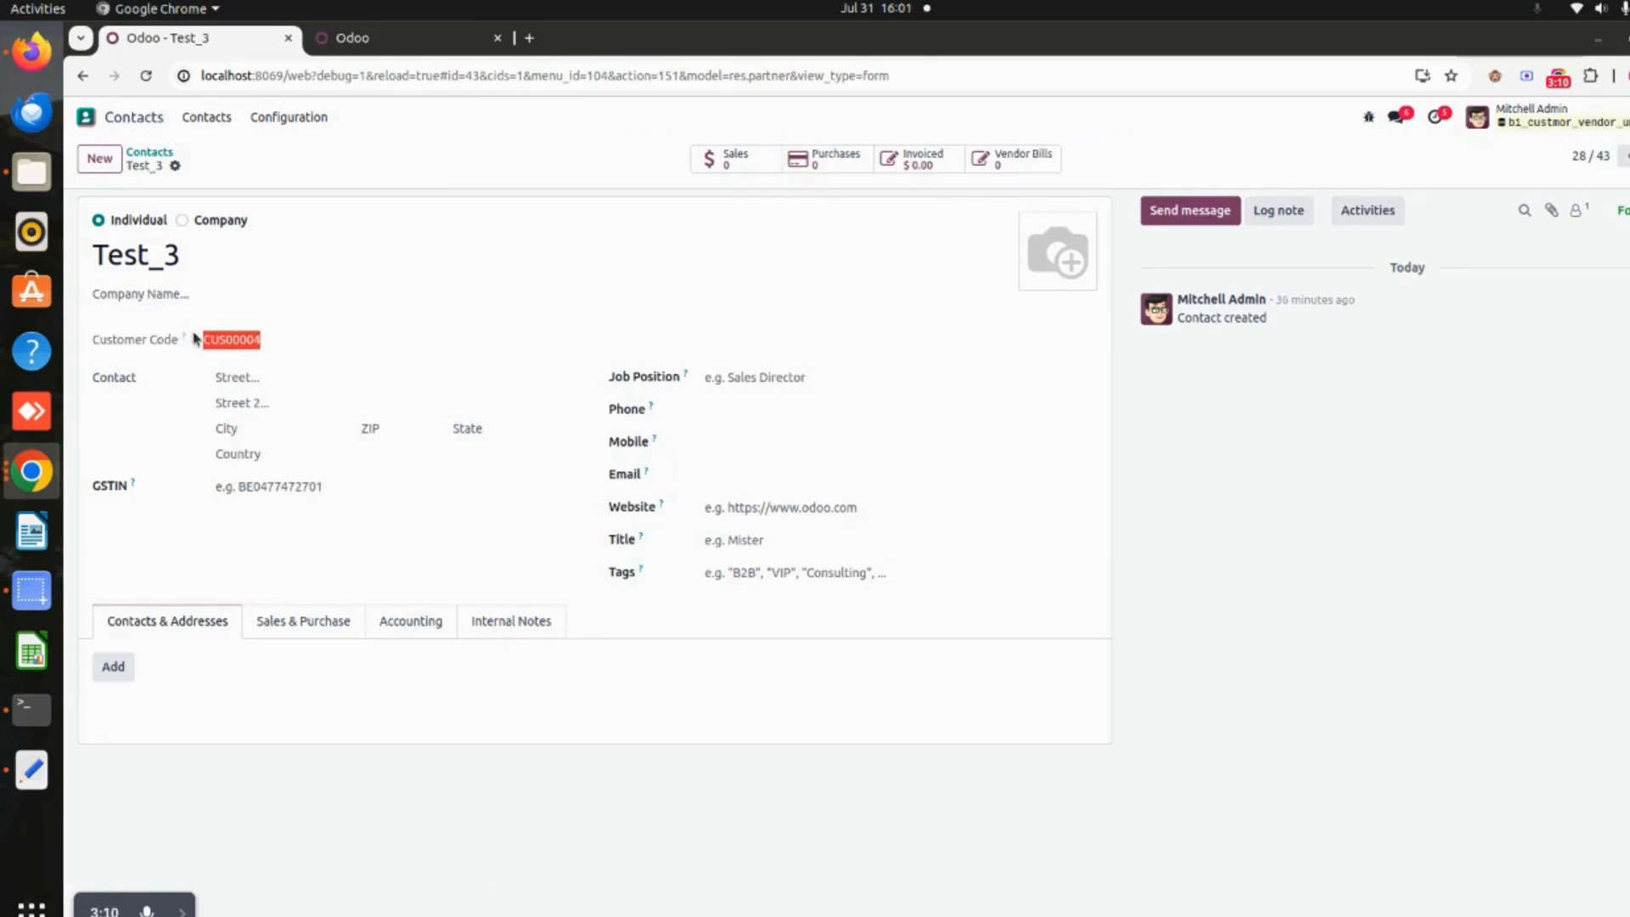
pyautogui.click(150, 152)
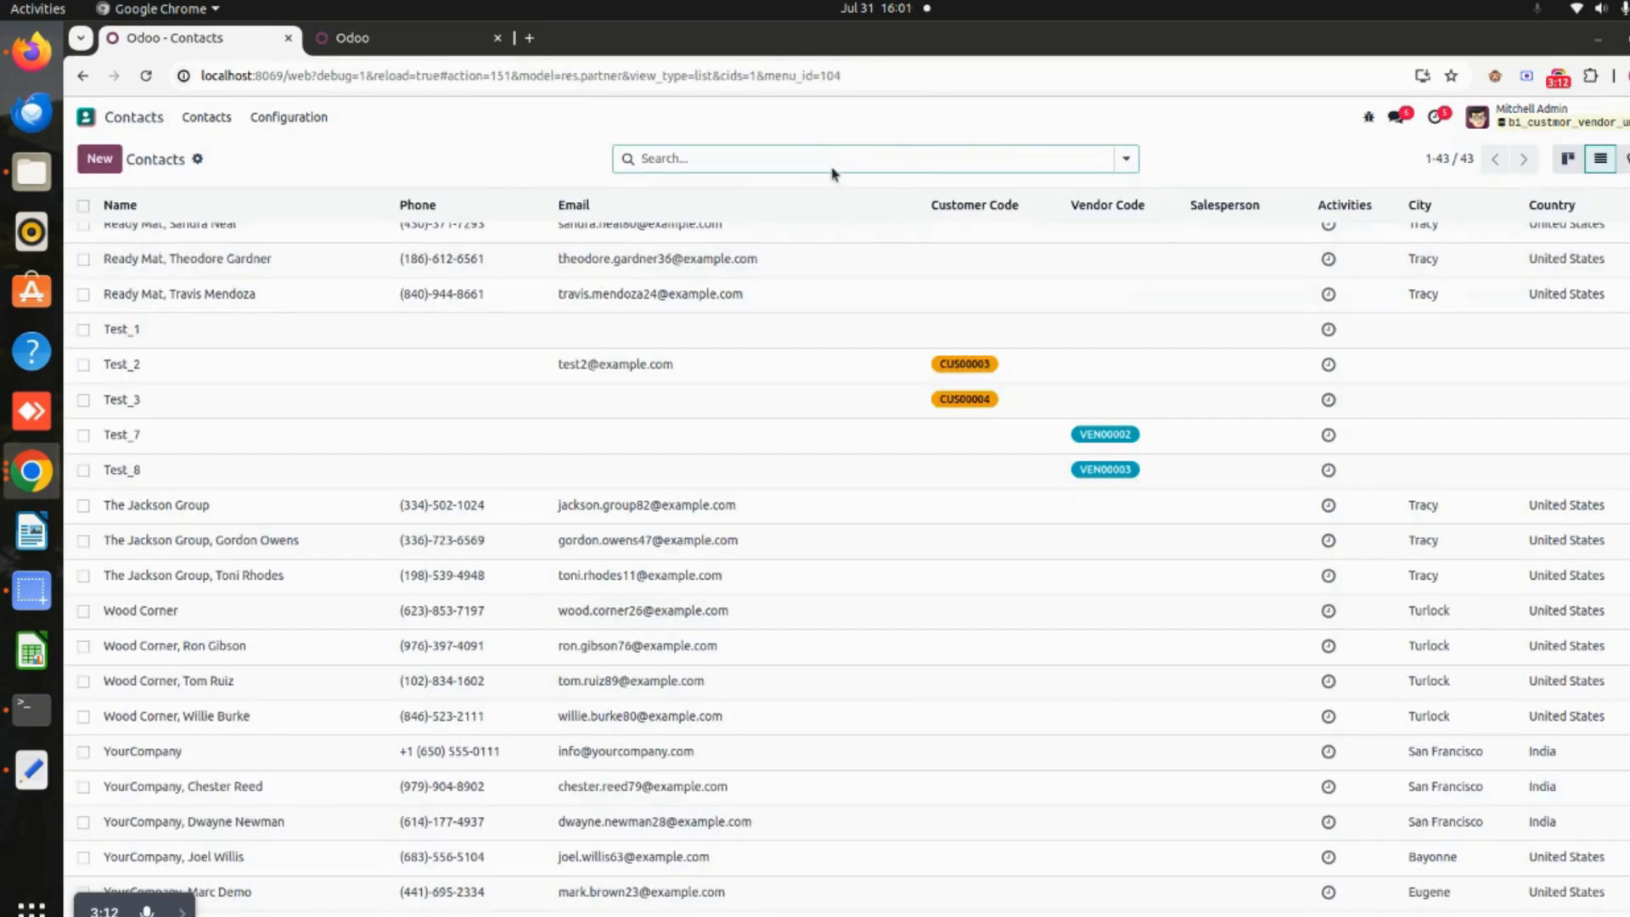
pyautogui.hotkey('ctrl', 'v')
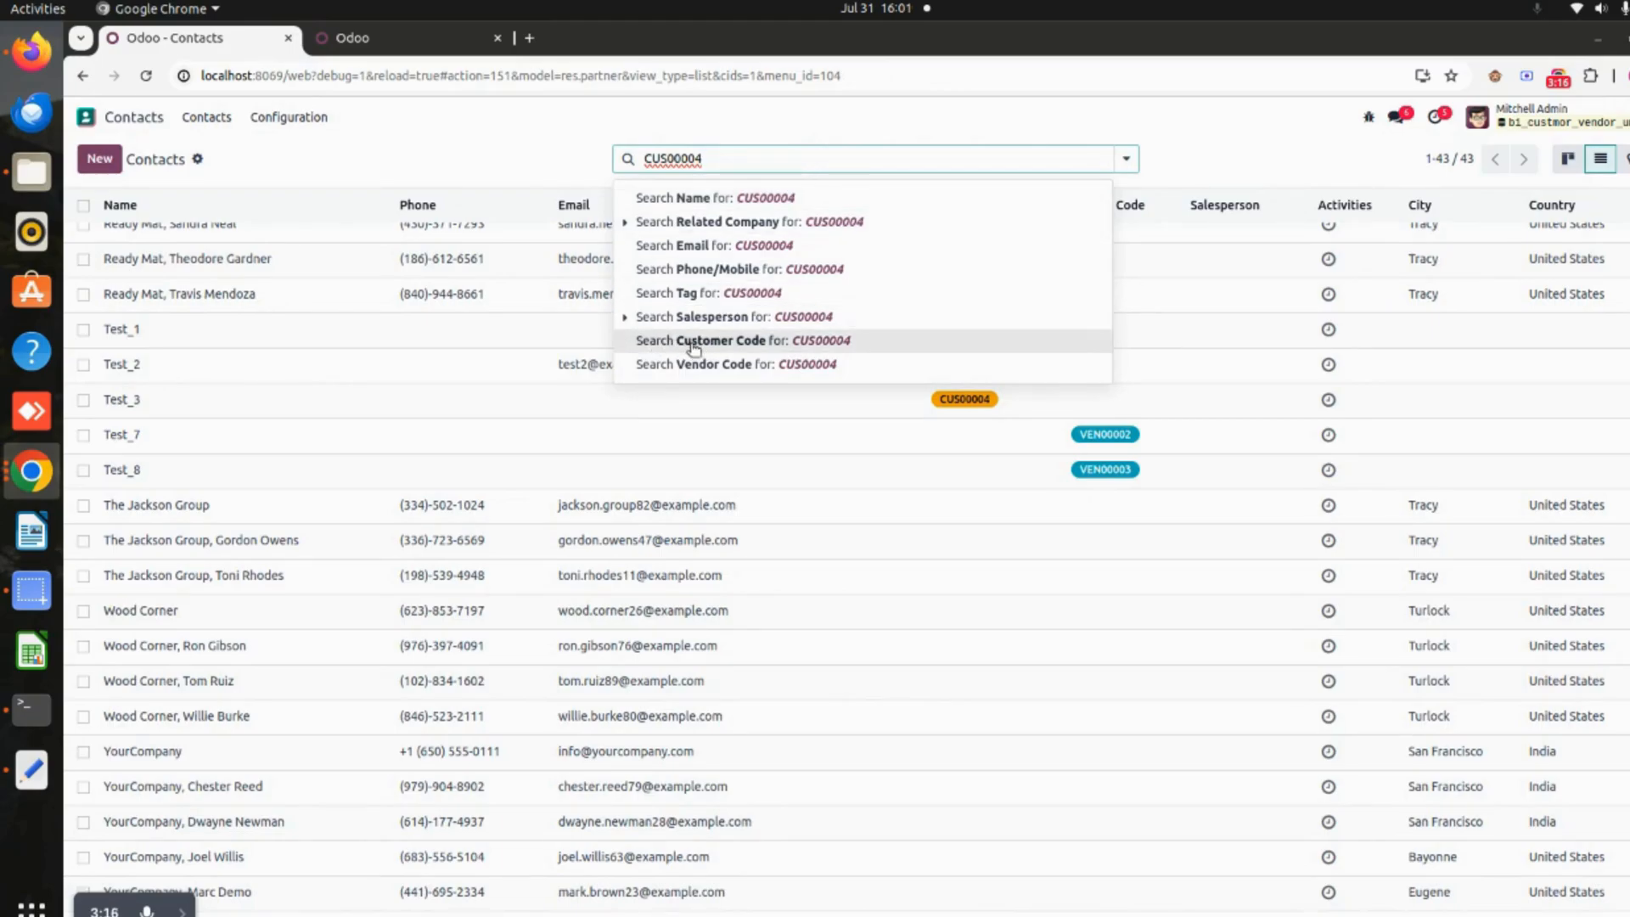
pyautogui.click(838, 346)
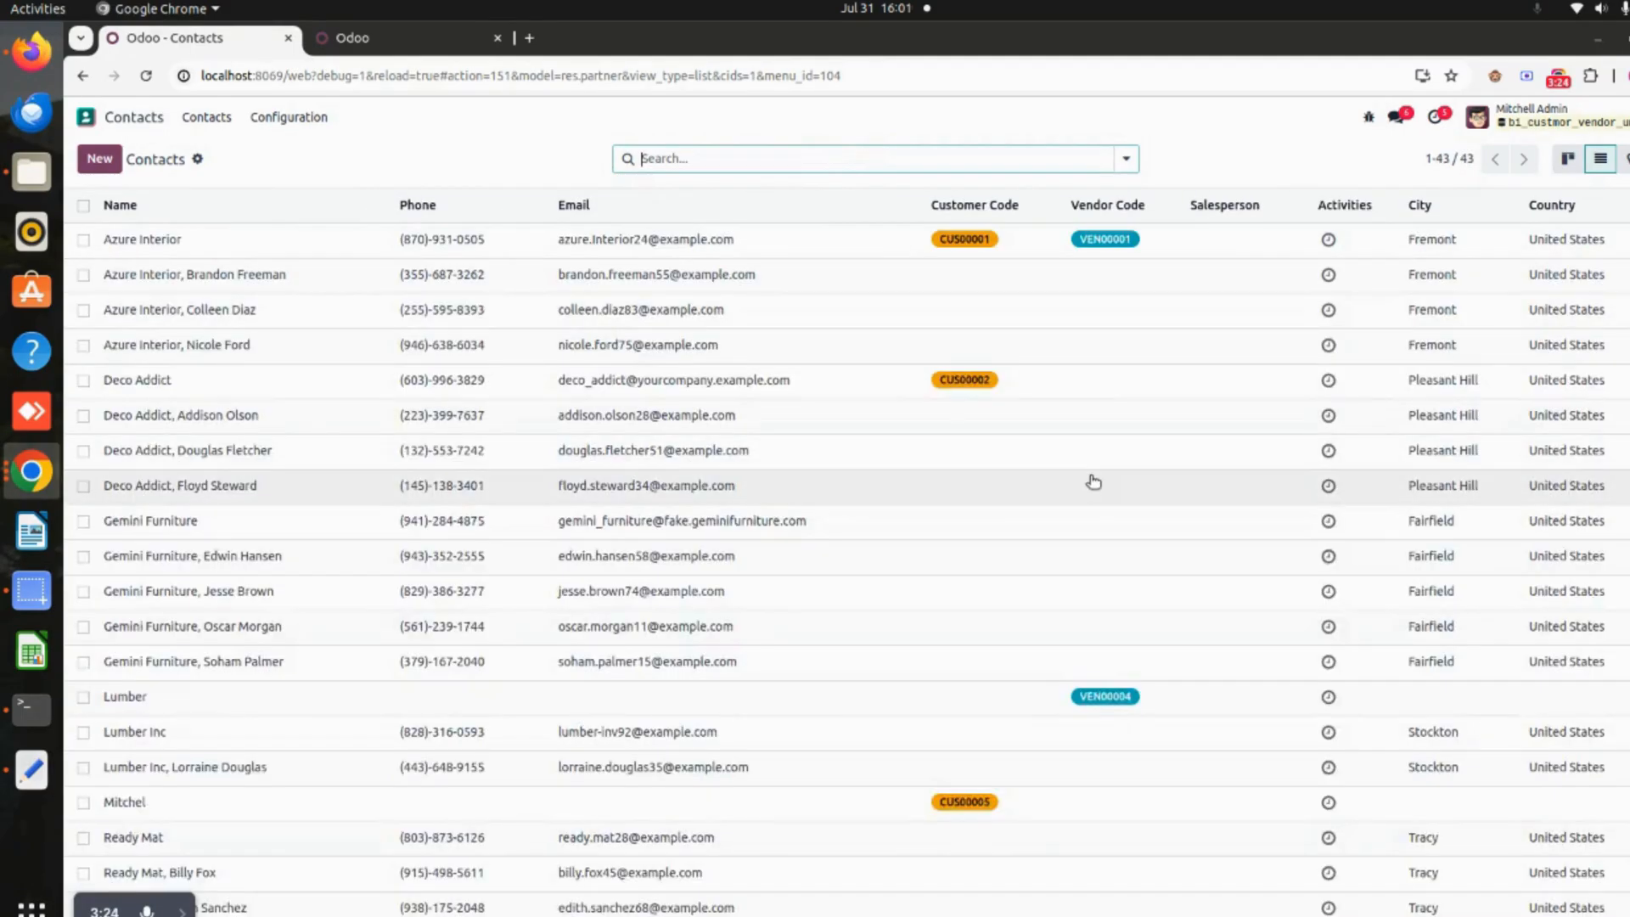
# Step: Copy the vendor code from the Lumber contact, search the contacts by Vendor Code for it and clear the search filter
pyautogui.click(1175, 686)
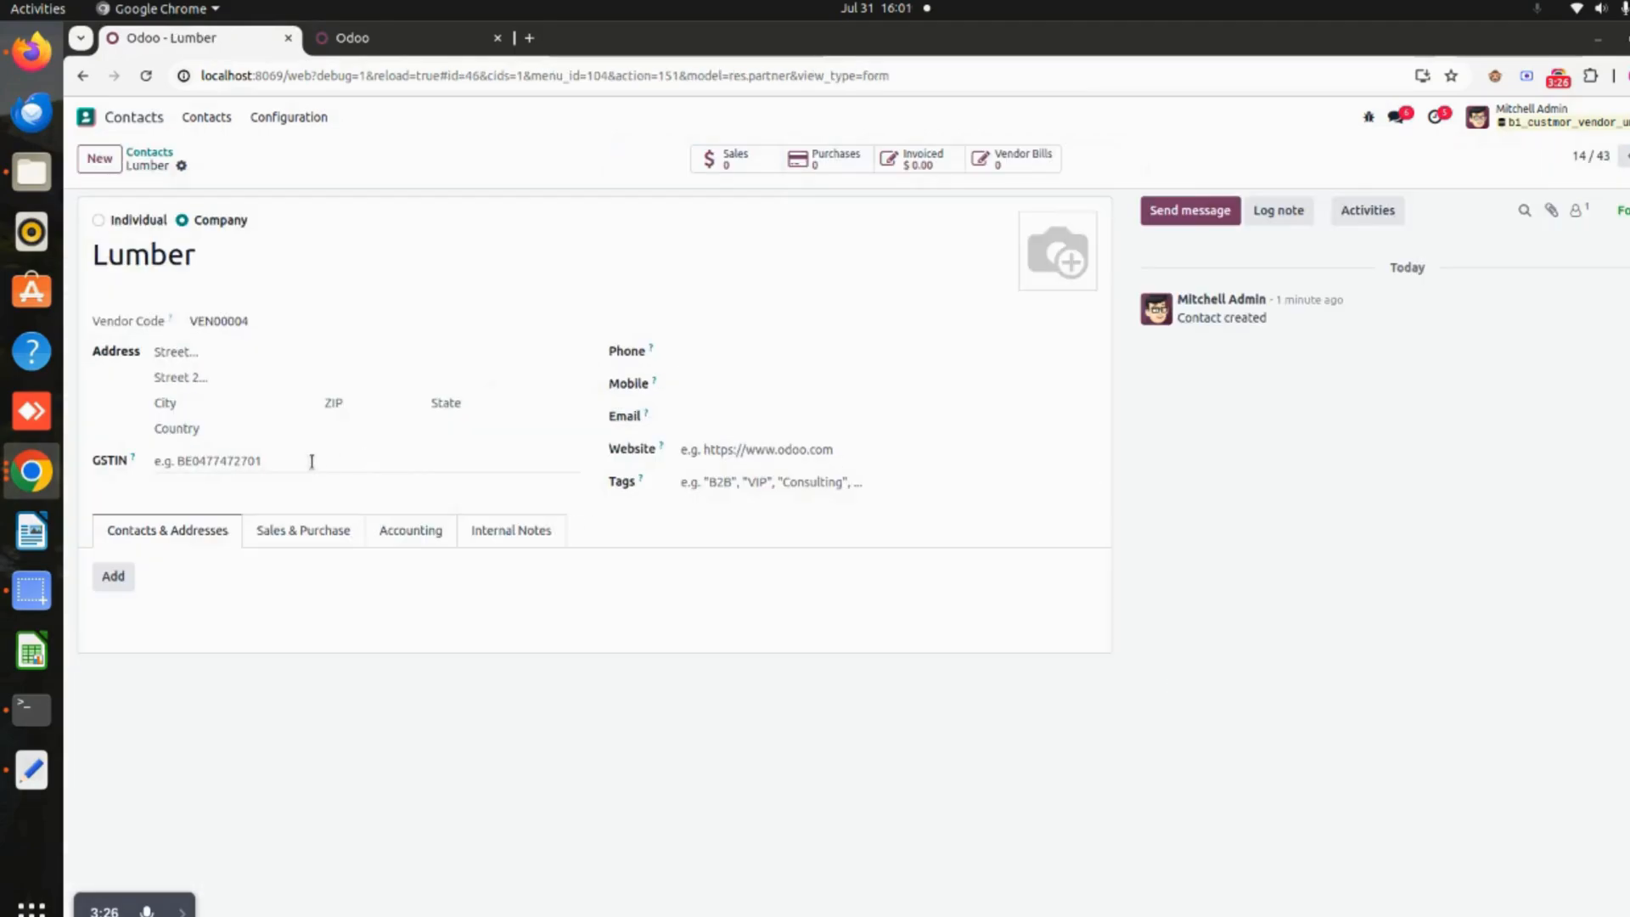
pyautogui.moveTo(251, 322); pyautogui.dragTo(191, 325)
pyautogui.hotkey('ctrl', 'c')
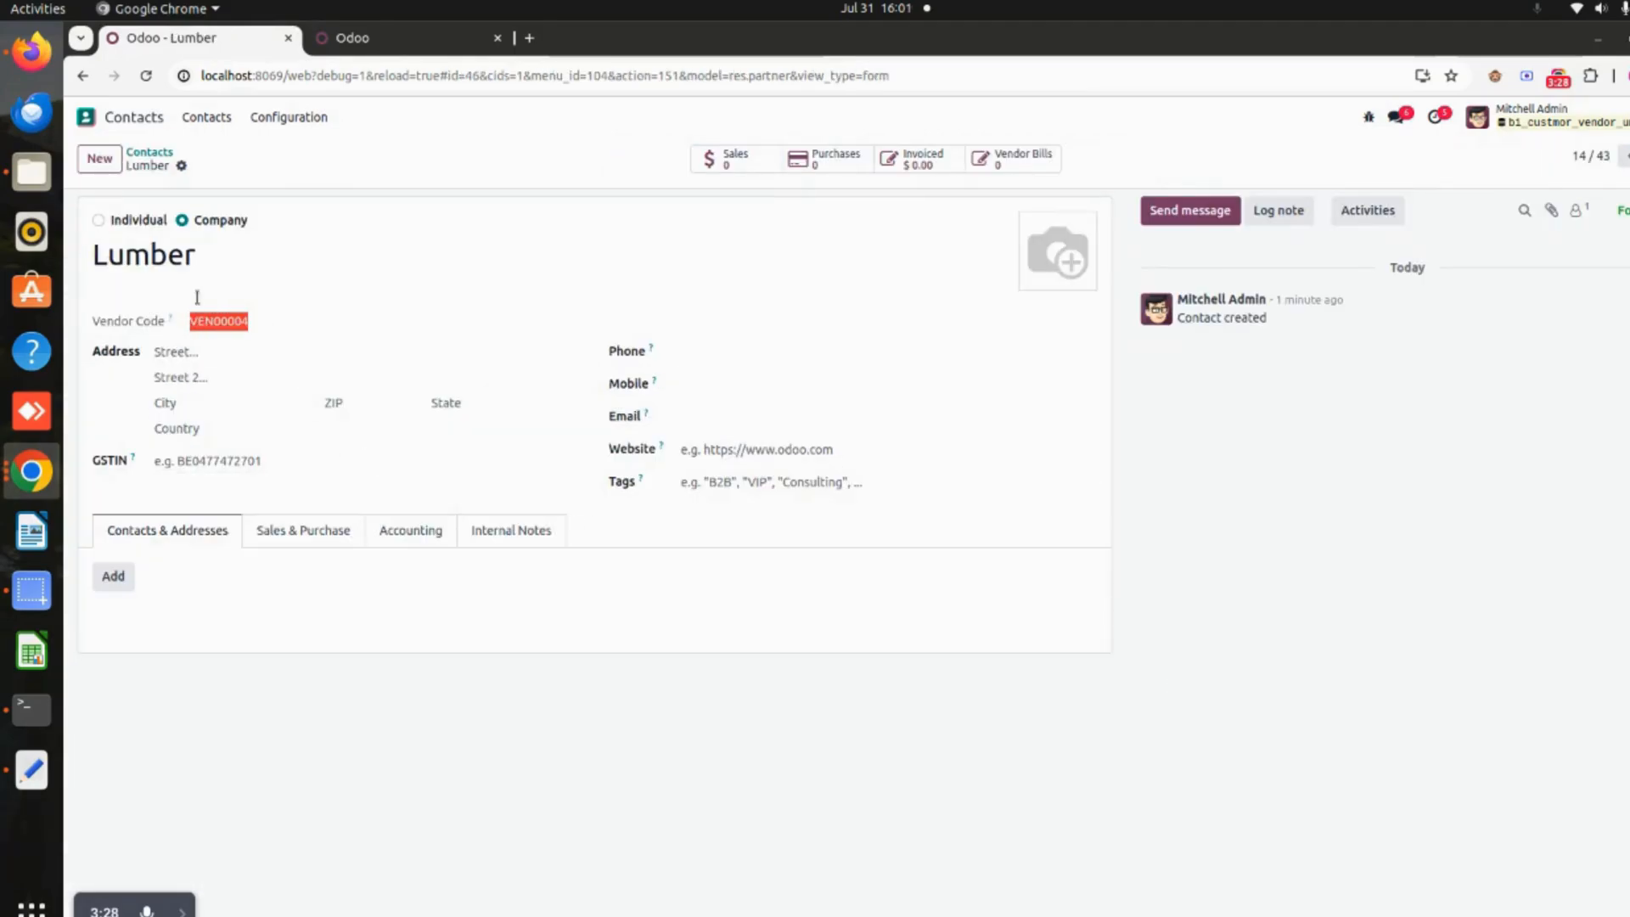
pyautogui.click(167, 151)
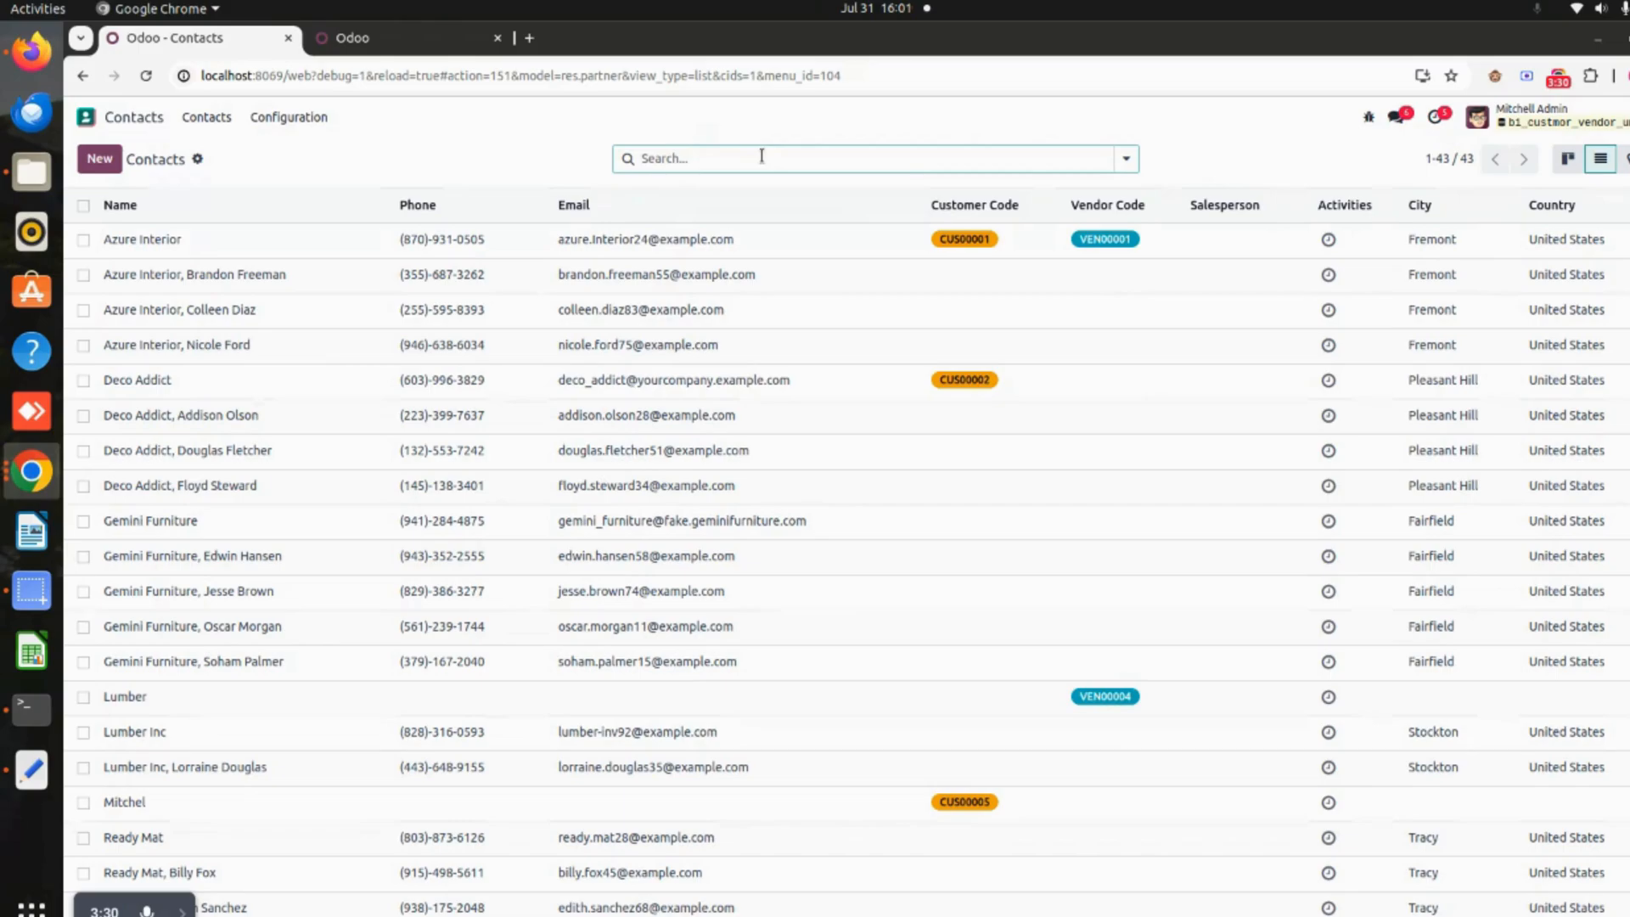
pyautogui.hotkey('ctrl', 'v')
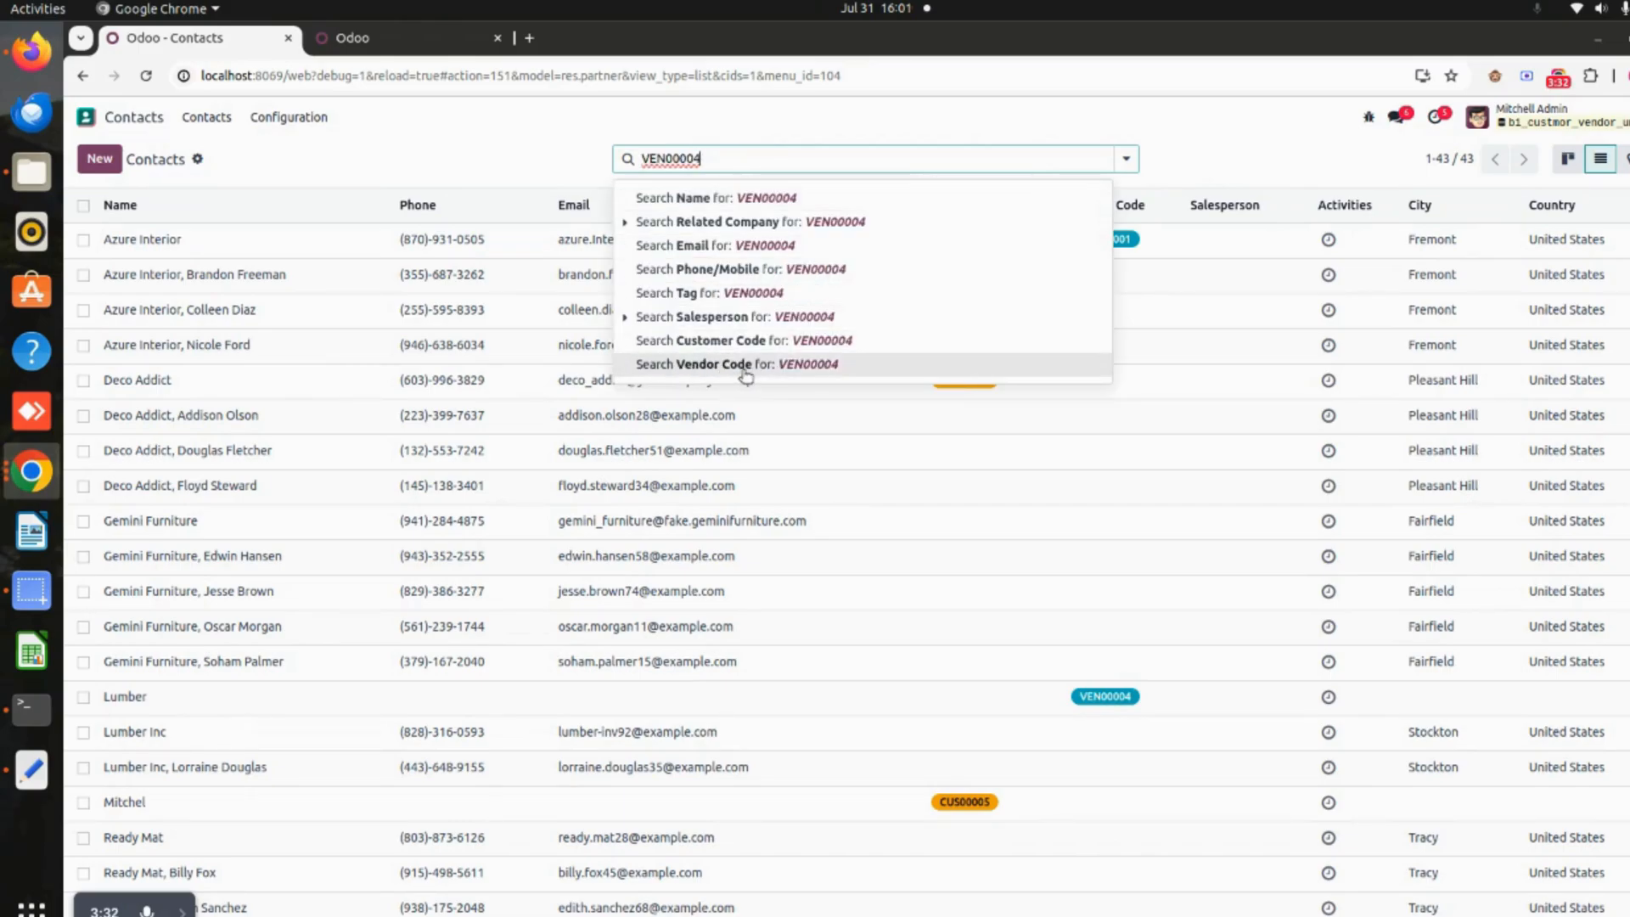
pyautogui.click(856, 367)
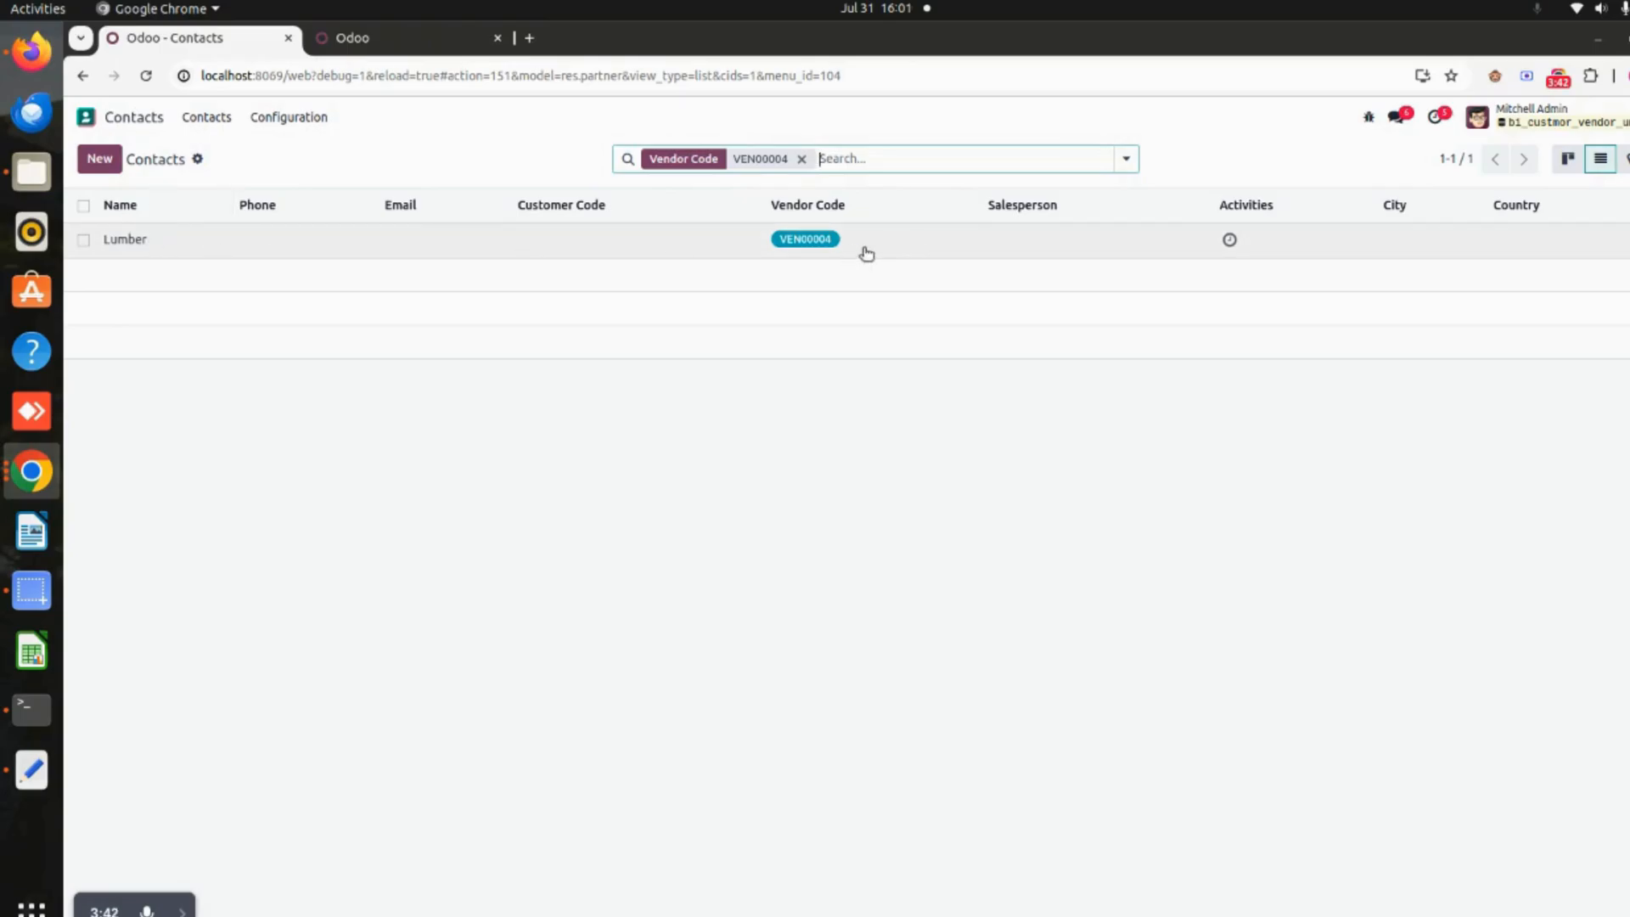
pyautogui.click(801, 159)
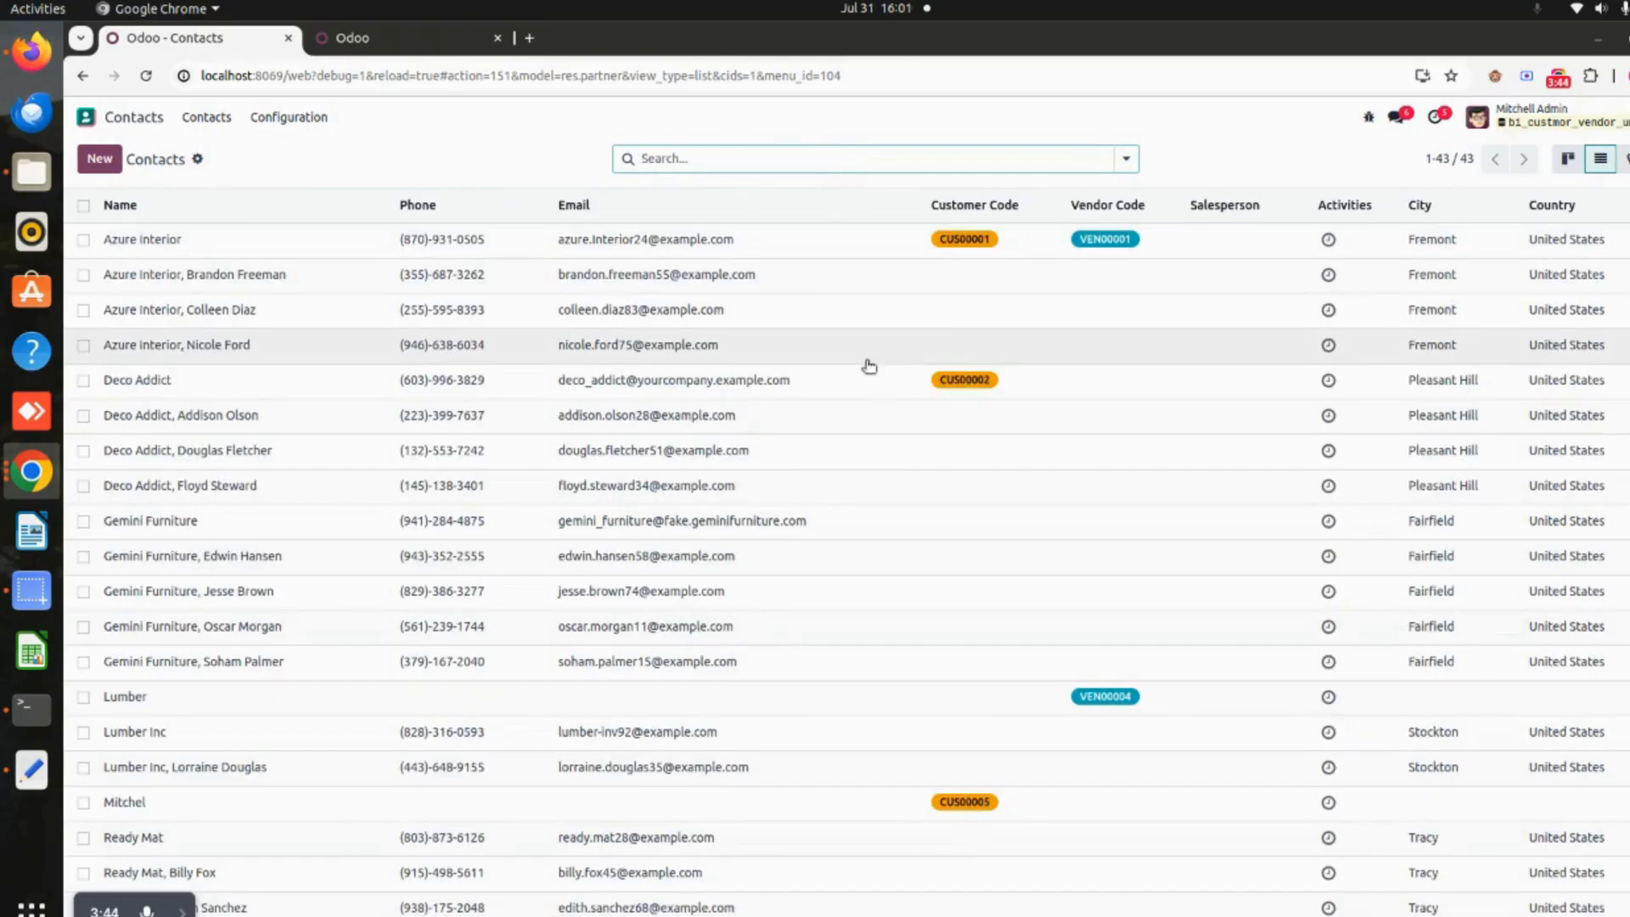
# Step: Review the customer and vendor codes of the contacts in kanban and list view, and return to the home screen of apps
pyautogui.click(1568, 159)
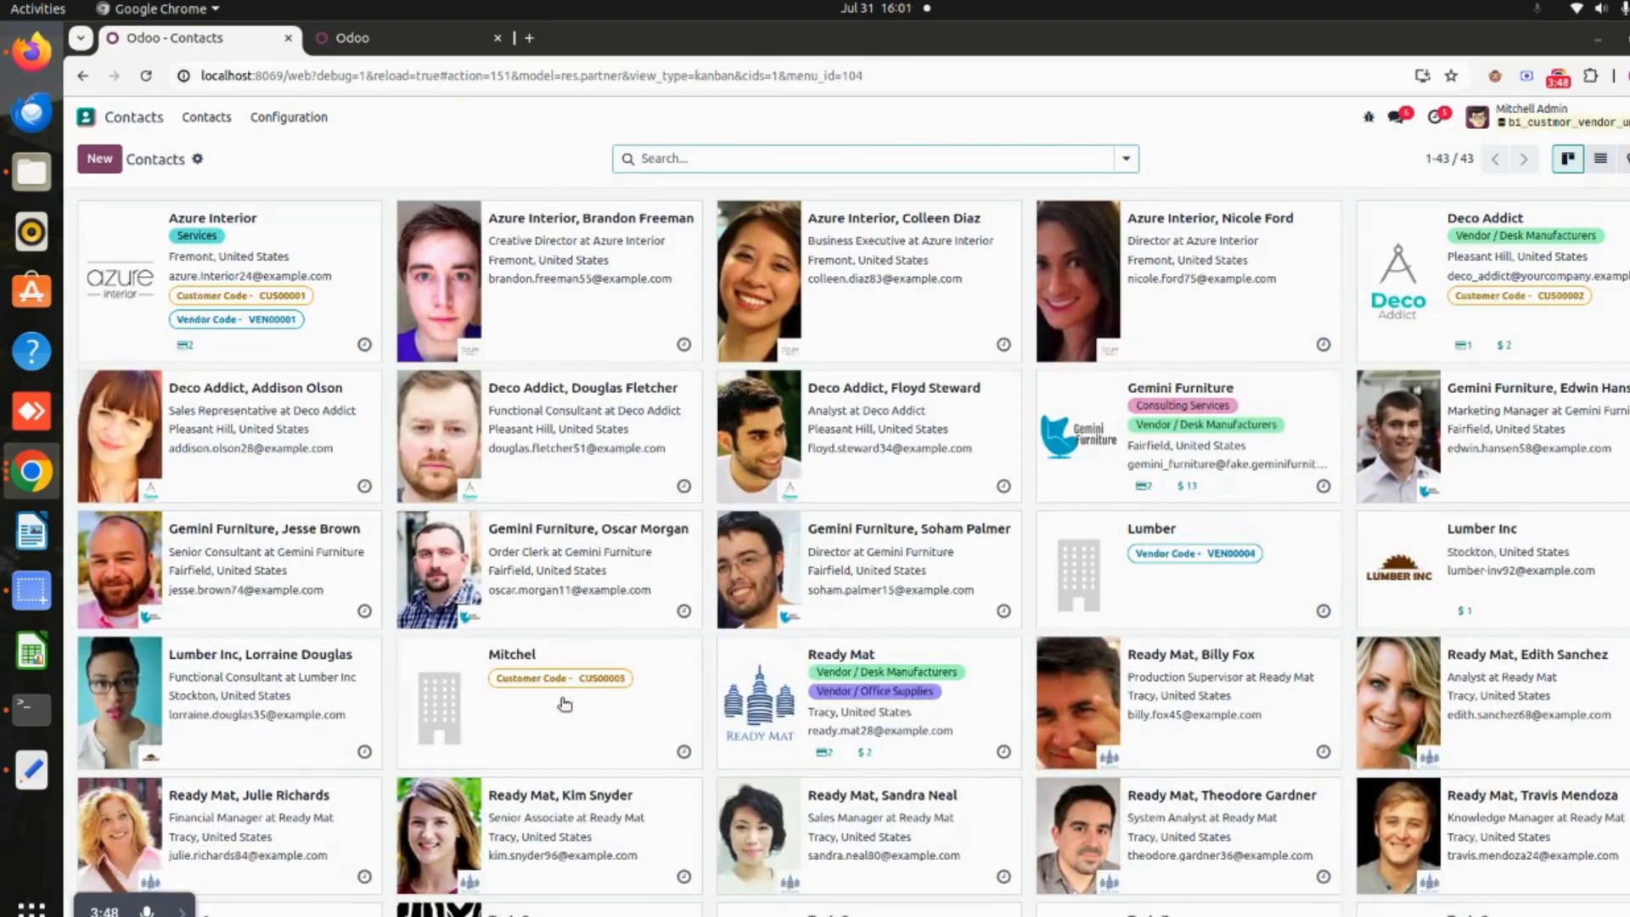
pyautogui.click(1600, 159)
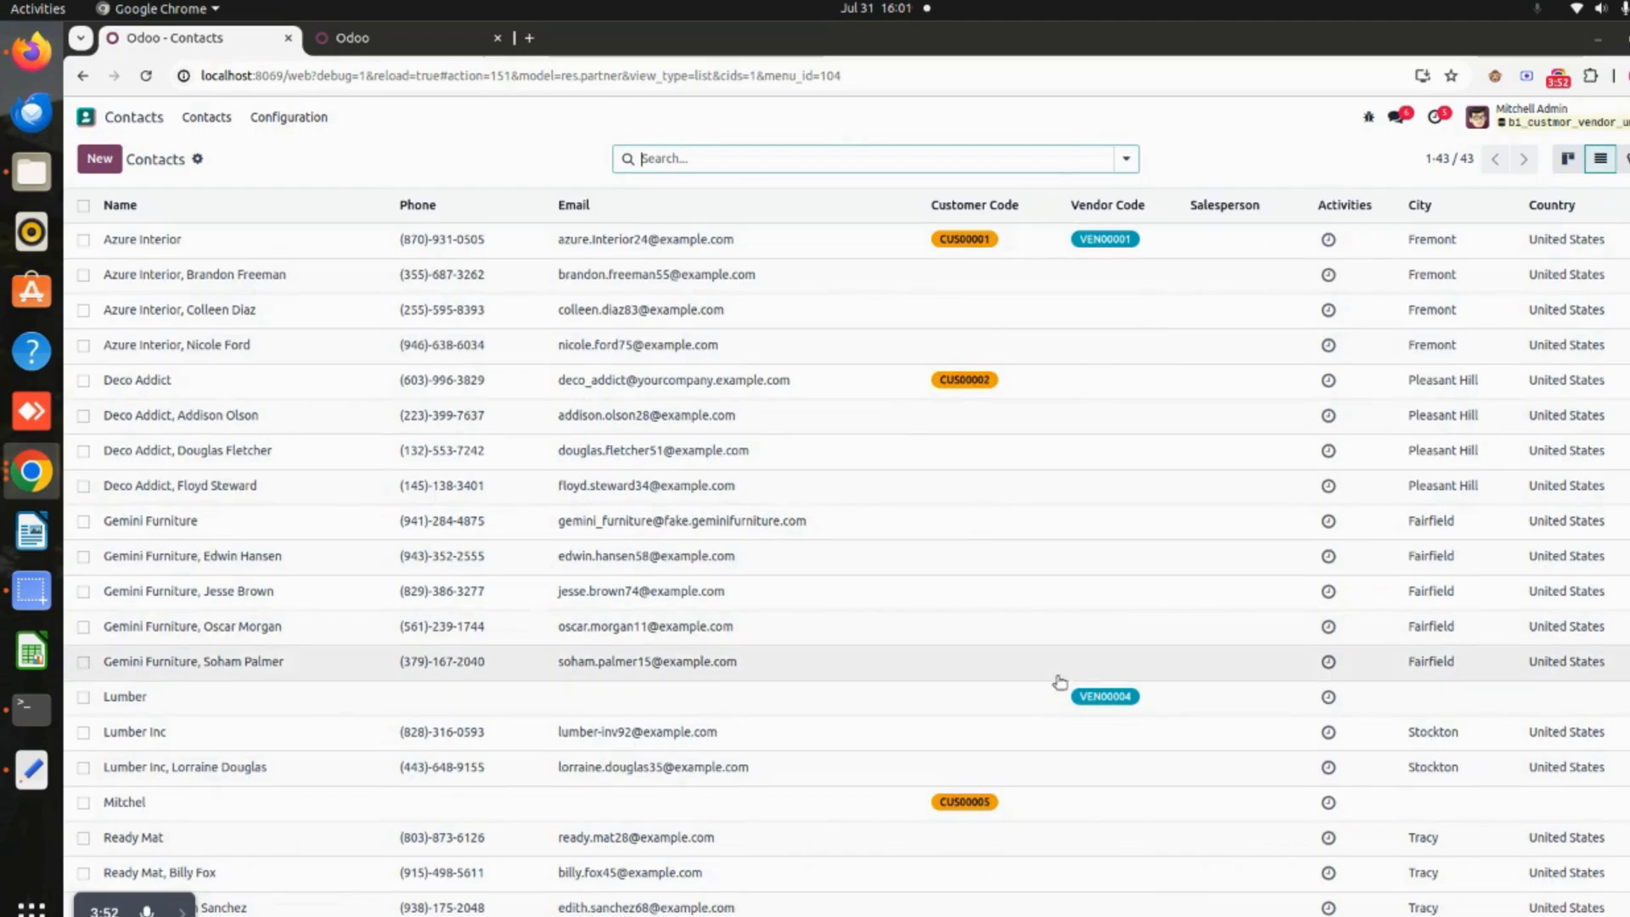
pyautogui.scroll(-8, 1059, 681)
pyautogui.scroll(8, 1059, 682)
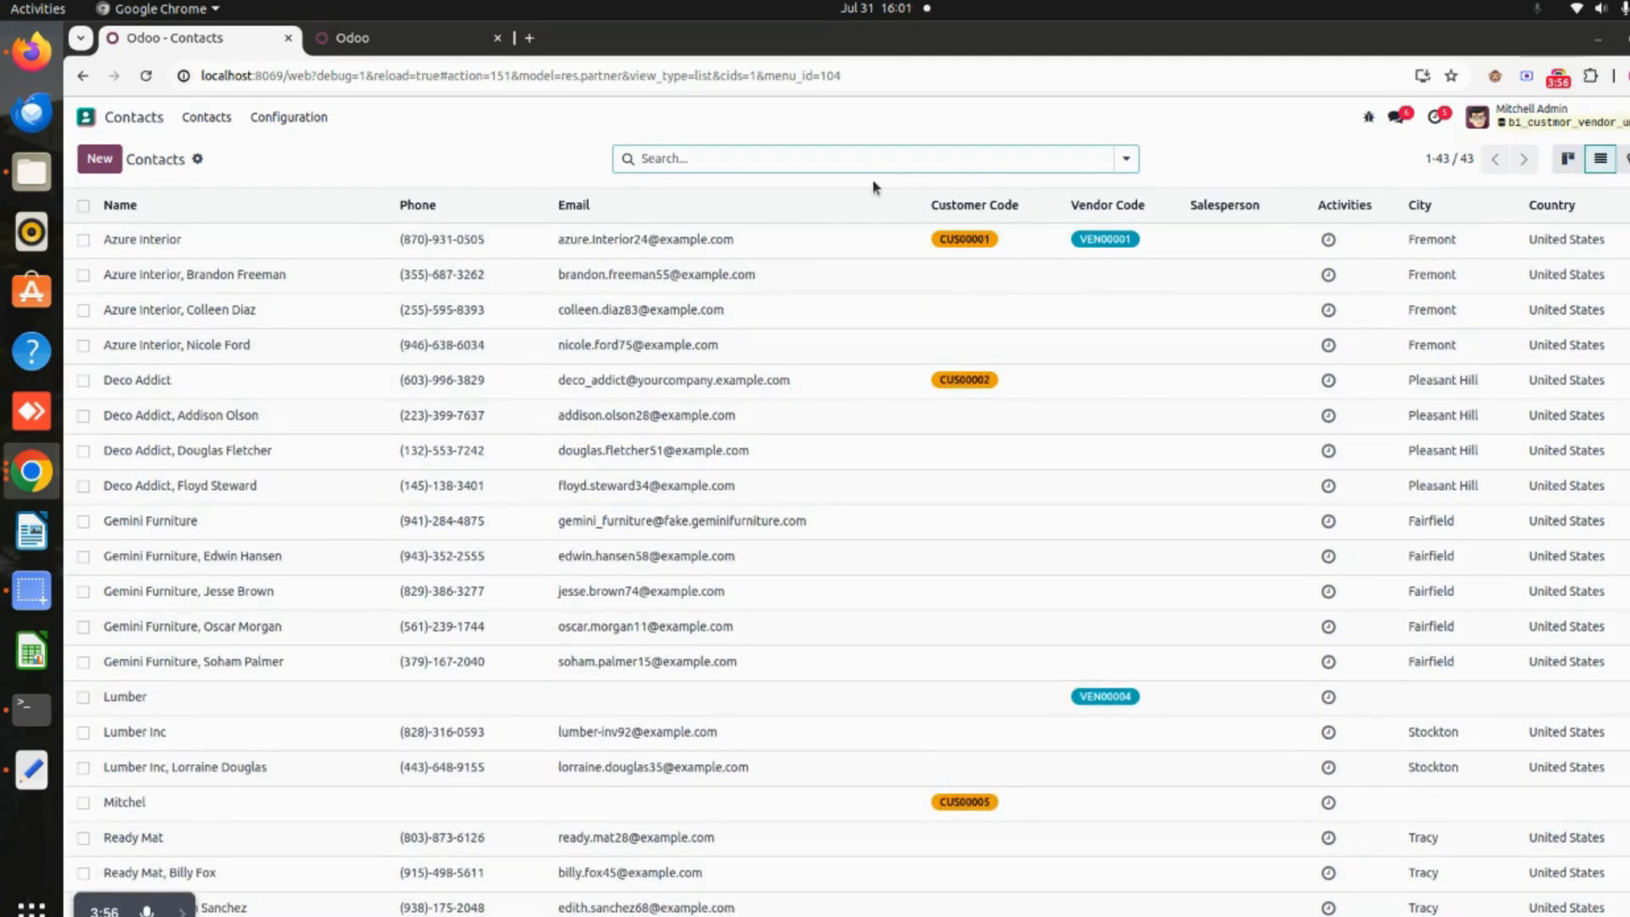
pyautogui.click(86, 117)
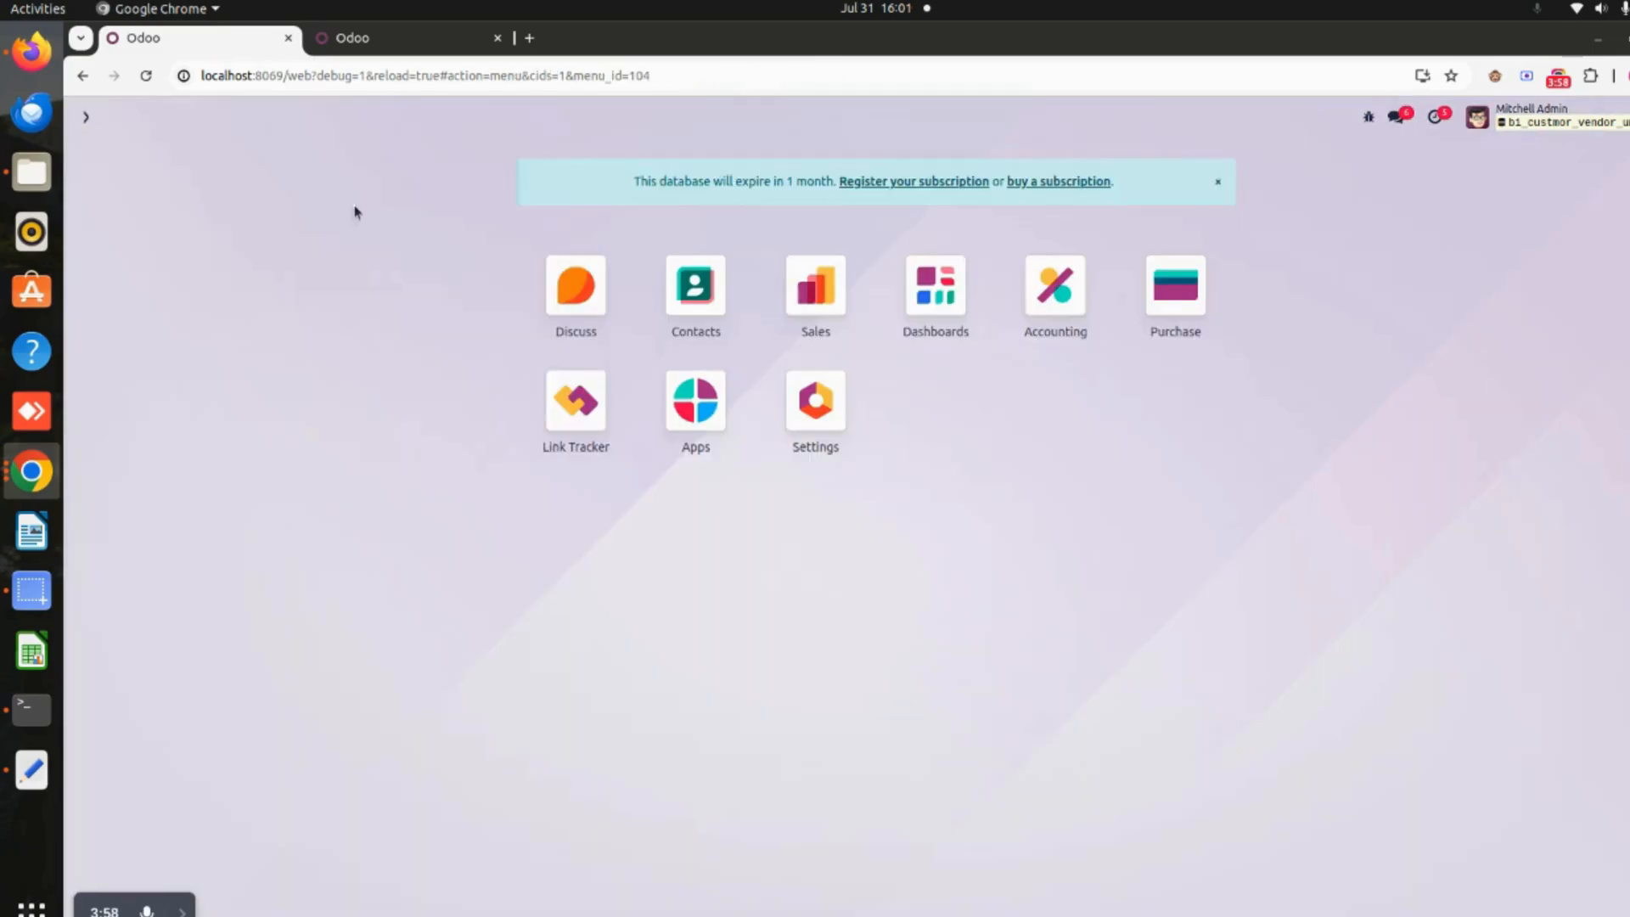